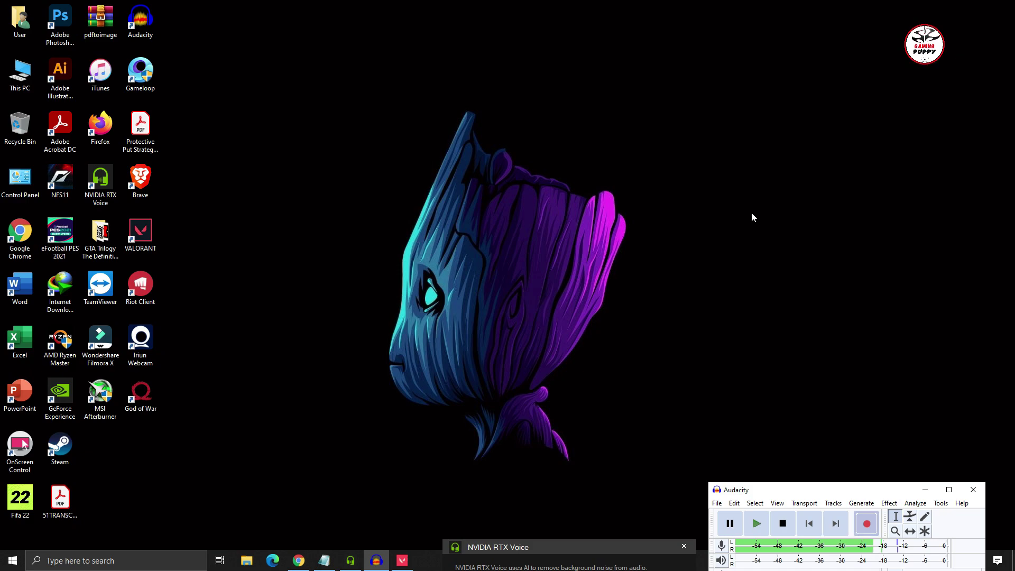
Close the VALORANT window showing the Vanguard error from the taskbar.
{"action": "left_click", "coordinate": [403, 562]}
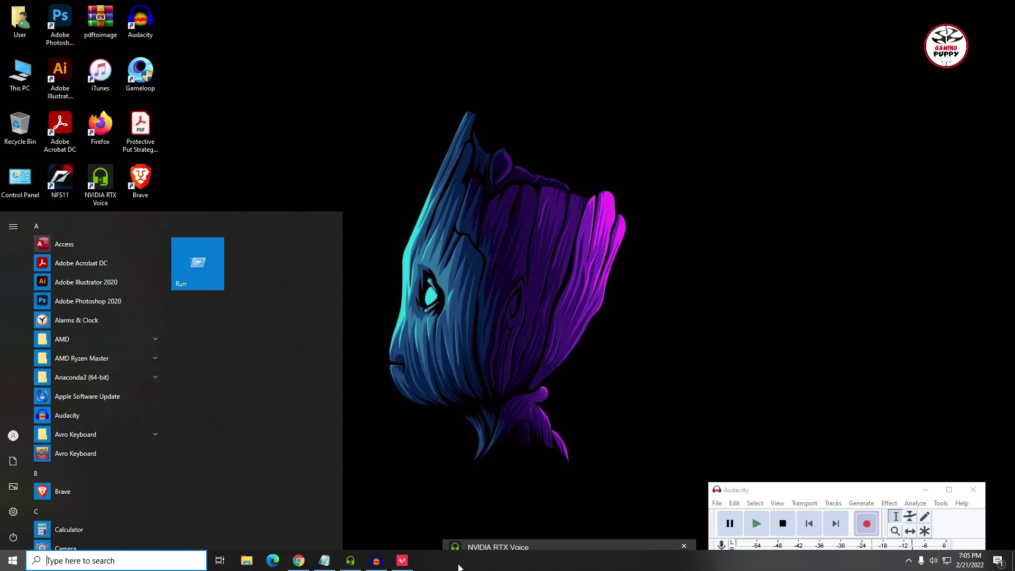
{"action": "left_click", "coordinate": [546, 266]}
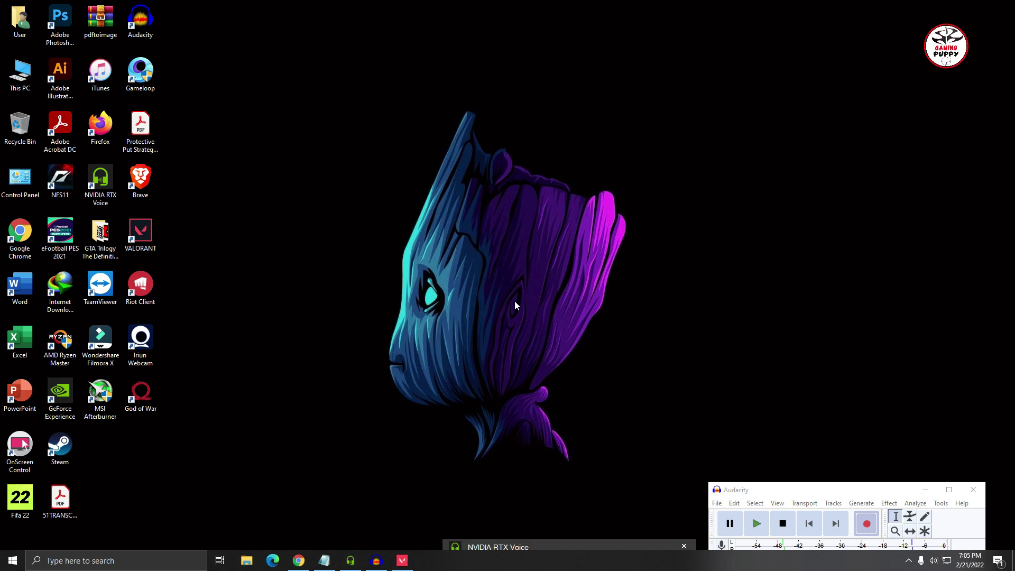
{"action": "right_click", "coordinate": [403, 560]}
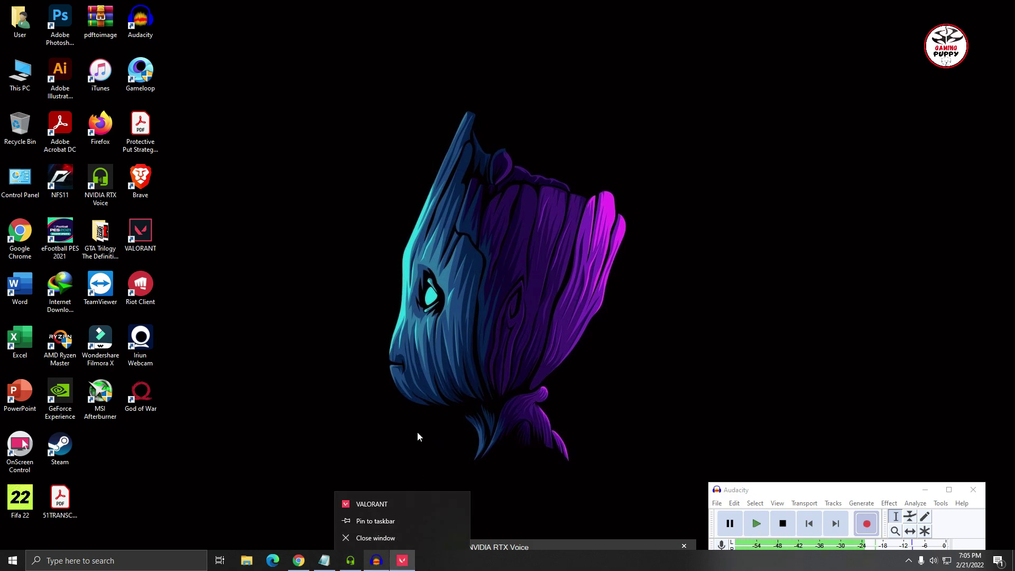
{"action": "left_click", "coordinate": [392, 537]}
Refresh the desktop and search Windows for 'cmd'.
{"action": "right_click", "coordinate": [547, 80]}
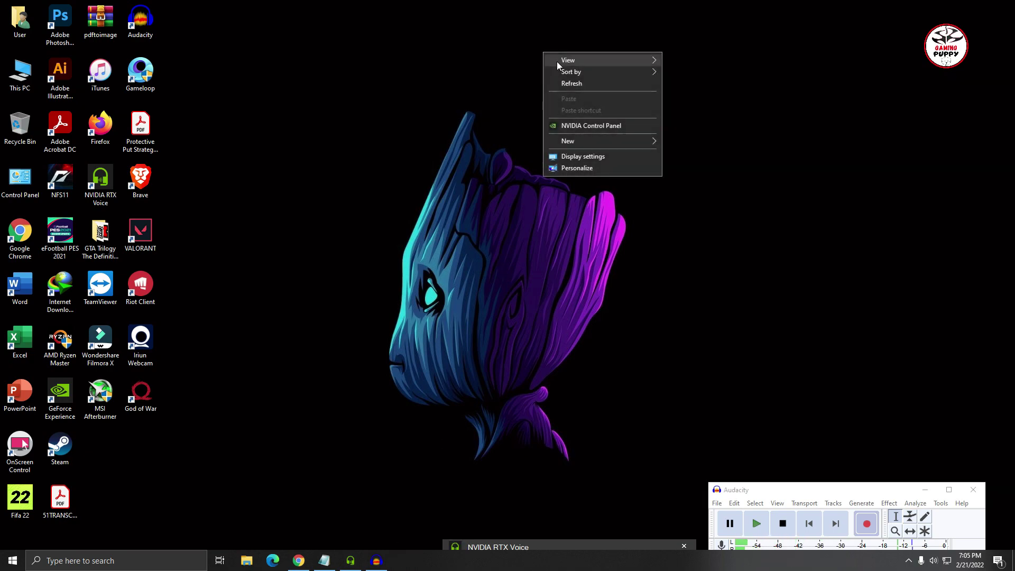
{"action": "left_click", "coordinate": [578, 82]}
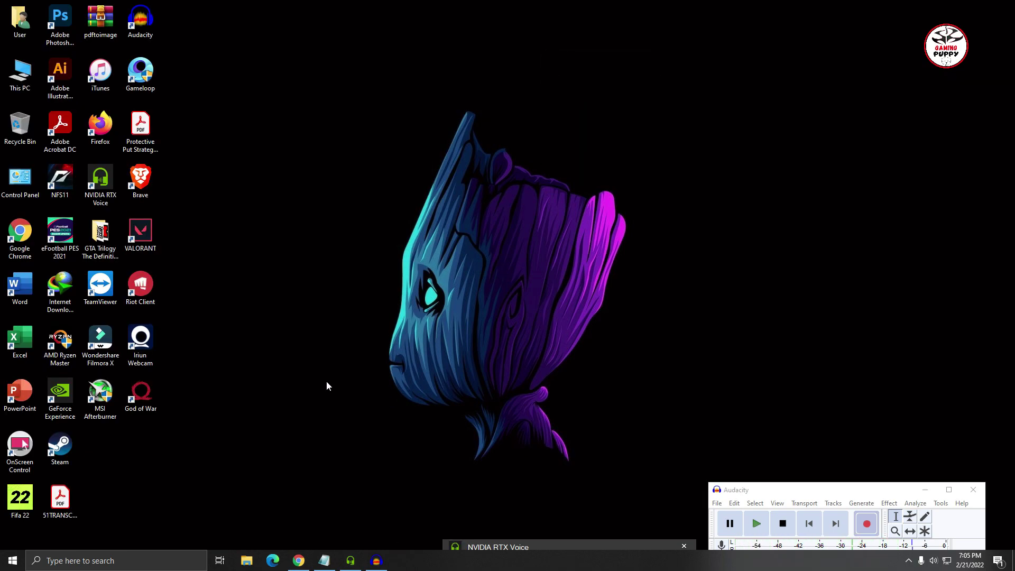
{"action": "left_click", "coordinate": [65, 562]}
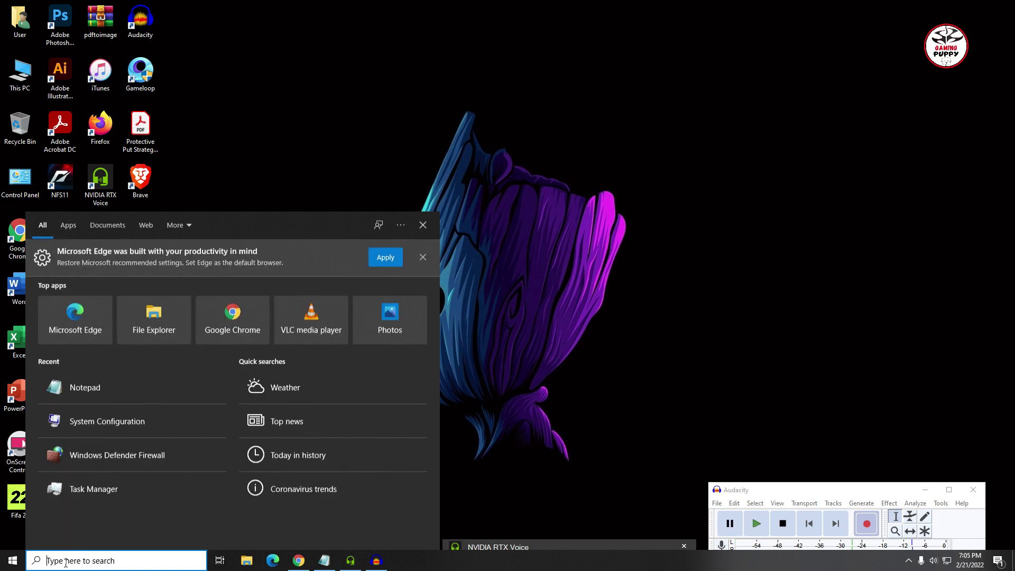
{"action": "type", "text": "cmd"}
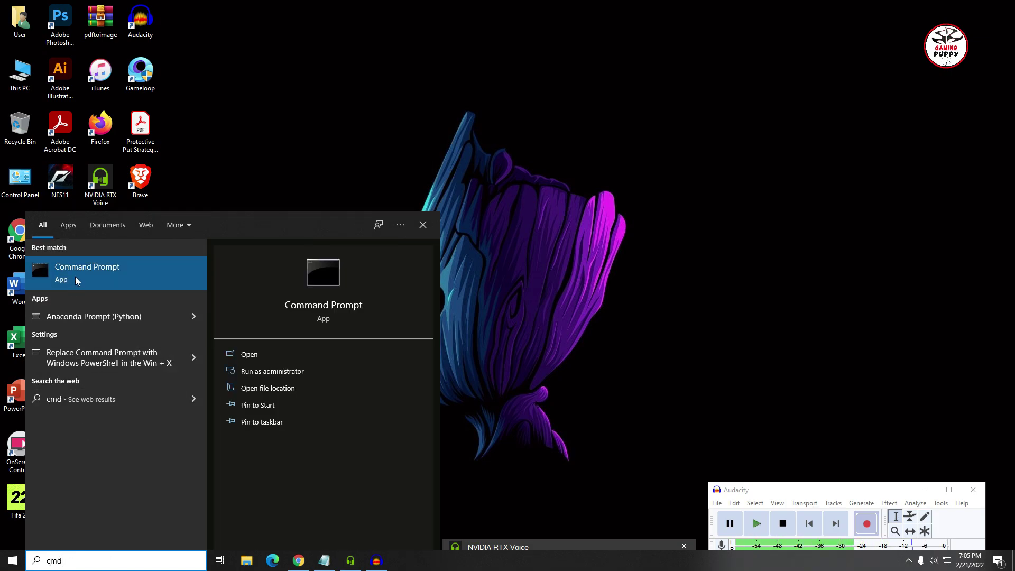
Launch Command Prompt, copy both bcdedit lines from Notepad, then close Notepad.
{"action": "left_click", "coordinate": [88, 271]}
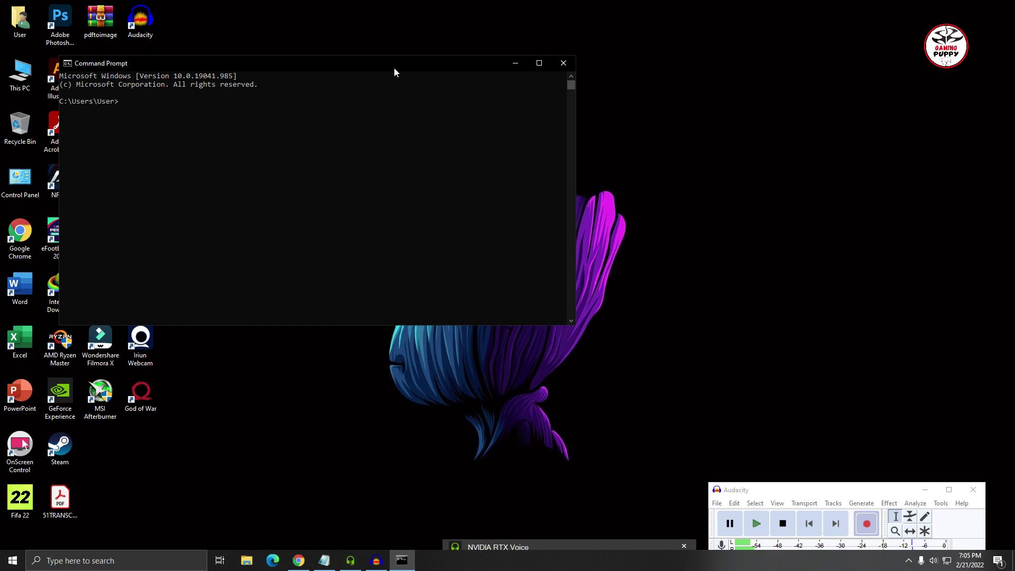
{"action": "left_click_drag", "start_coordinate": [394, 67], "coordinate": [582, 85]}
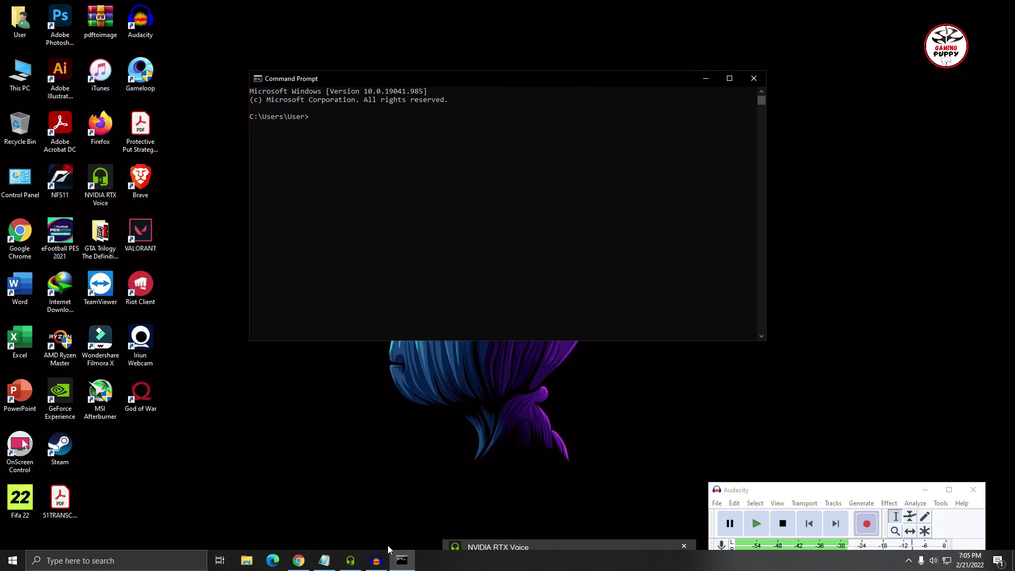
{"action": "left_click", "coordinate": [330, 561]}
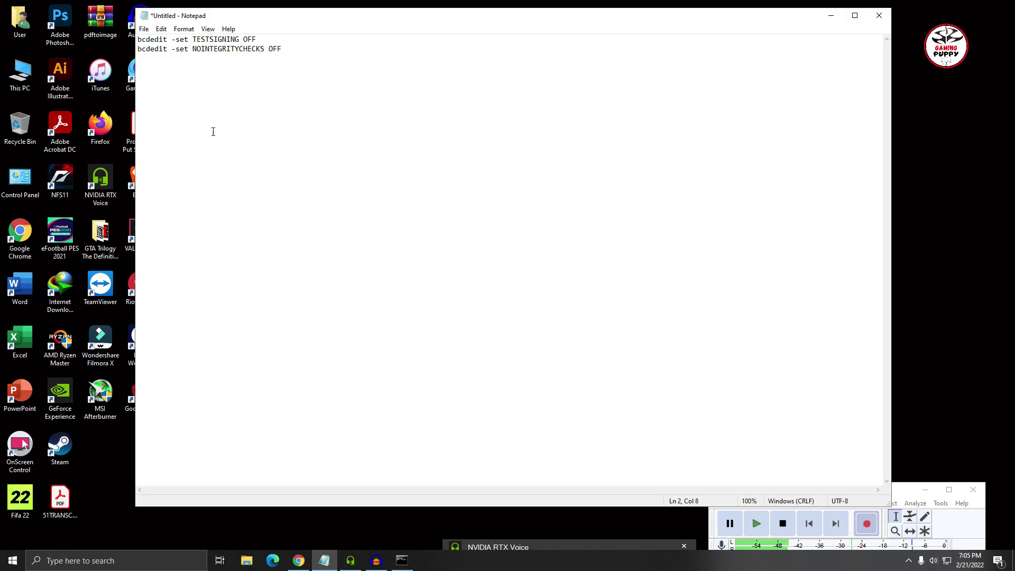
{"action": "left_click_drag", "start_coordinate": [138, 40], "coordinate": [308, 63]}
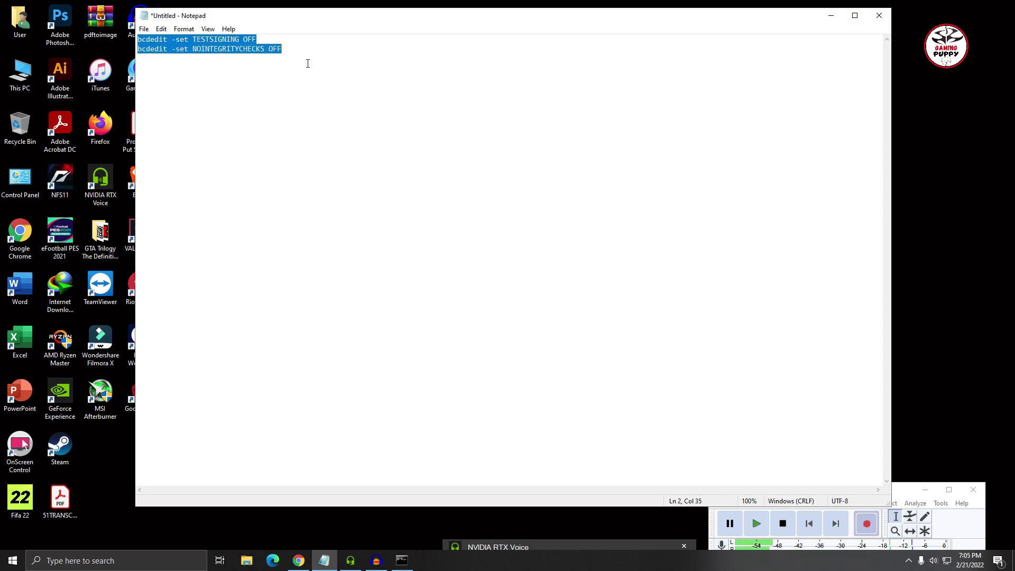
{"action": "right_click", "coordinate": [251, 57]}
{"action": "left_click", "coordinate": [264, 81]}
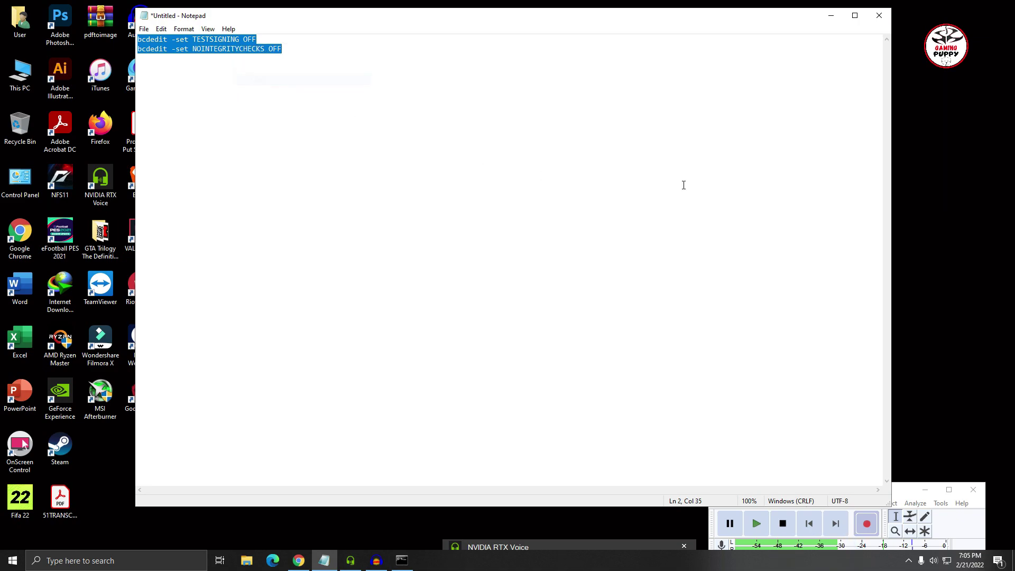
{"action": "left_click", "coordinate": [879, 16]}
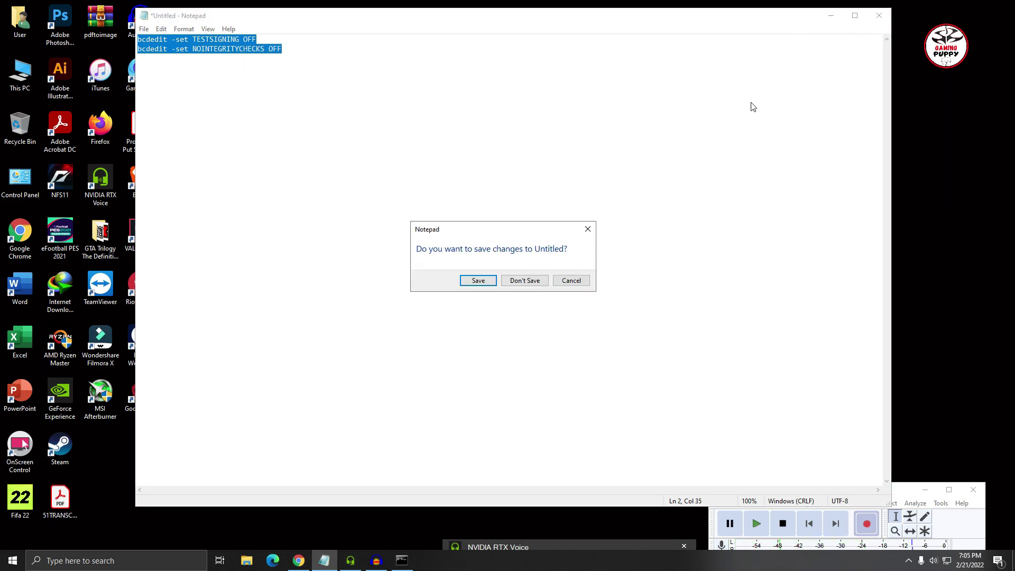
Discard Notepad's changes, paste and run both bcdedit commands in Command Prompt, then type exit.
{"action": "left_click", "coordinate": [525, 280]}
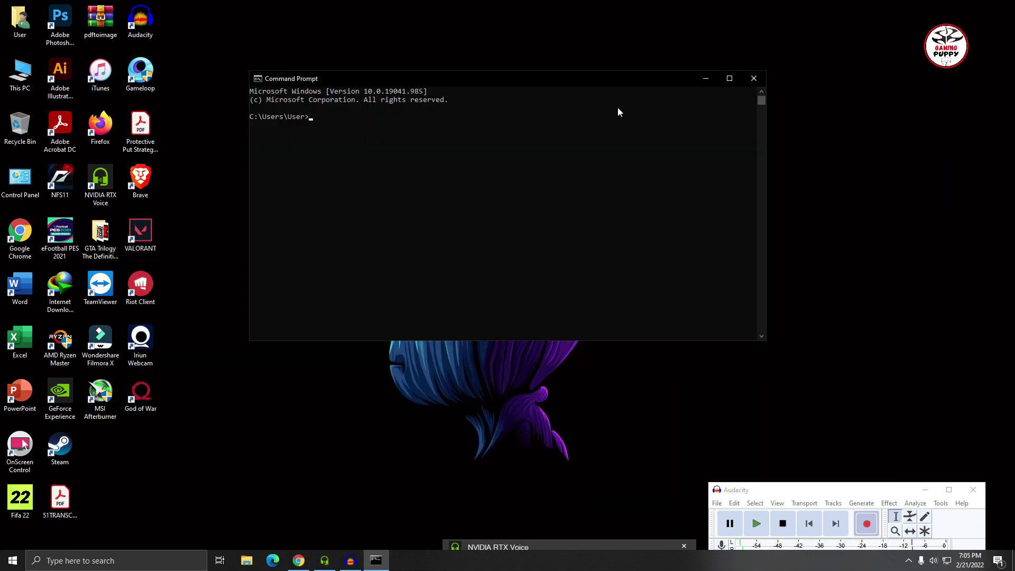
{"action": "left_click_drag", "start_coordinate": [562, 79], "coordinate": [584, 80]}
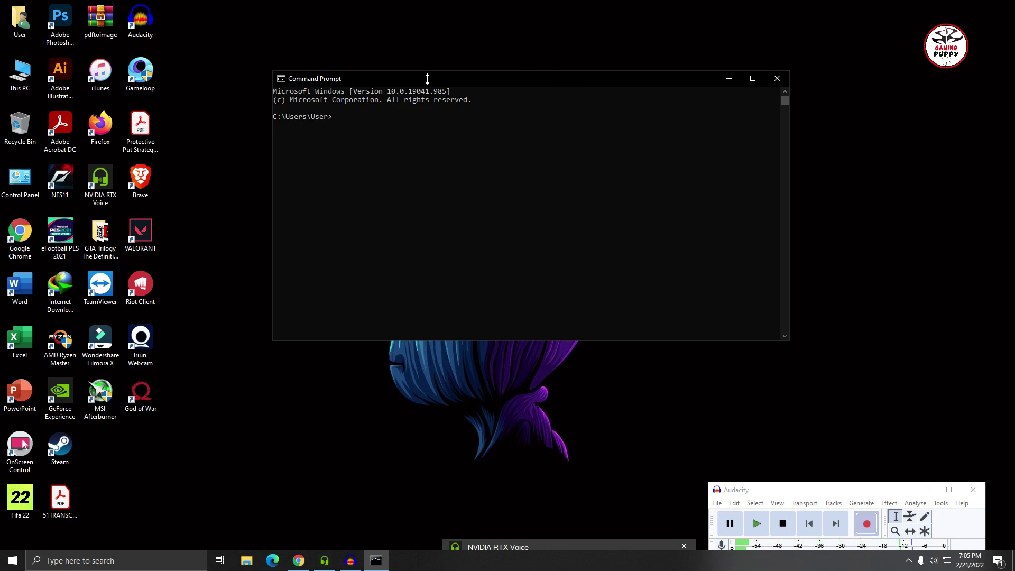
{"action": "right_click", "coordinate": [560, 77]}
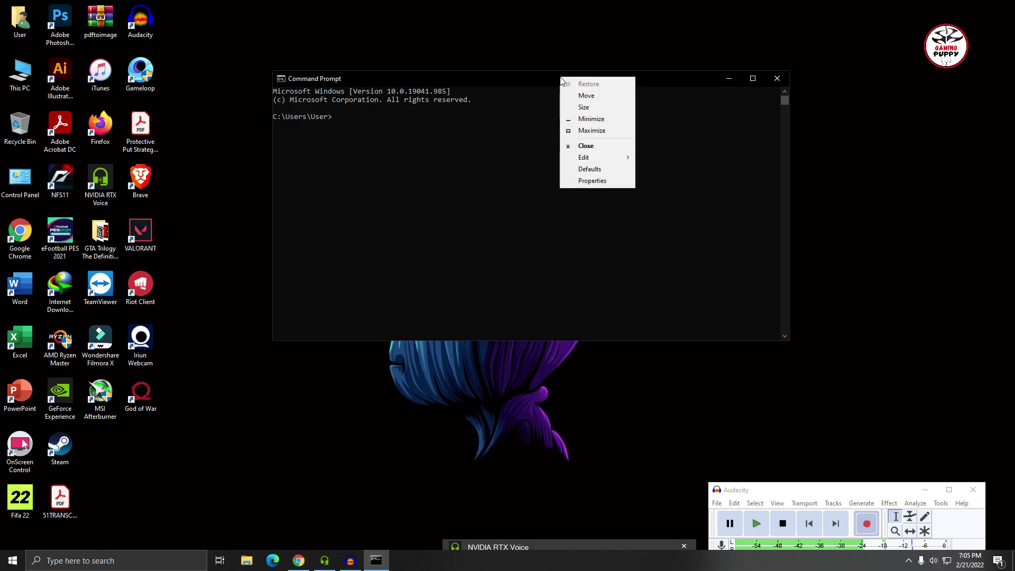
{"action": "mouse_move", "coordinate": [601, 159]}
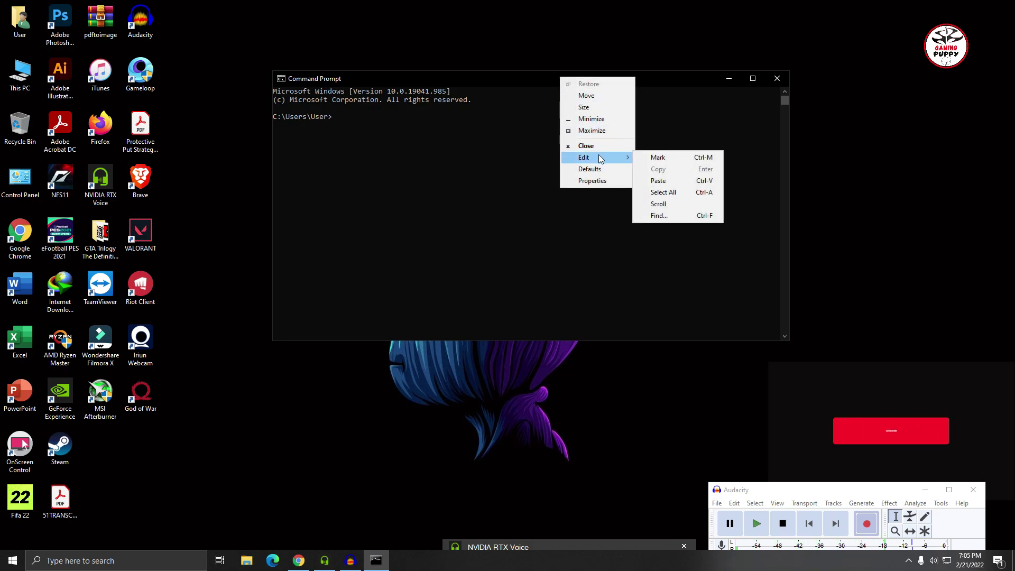
{"action": "left_click", "coordinate": [671, 181]}
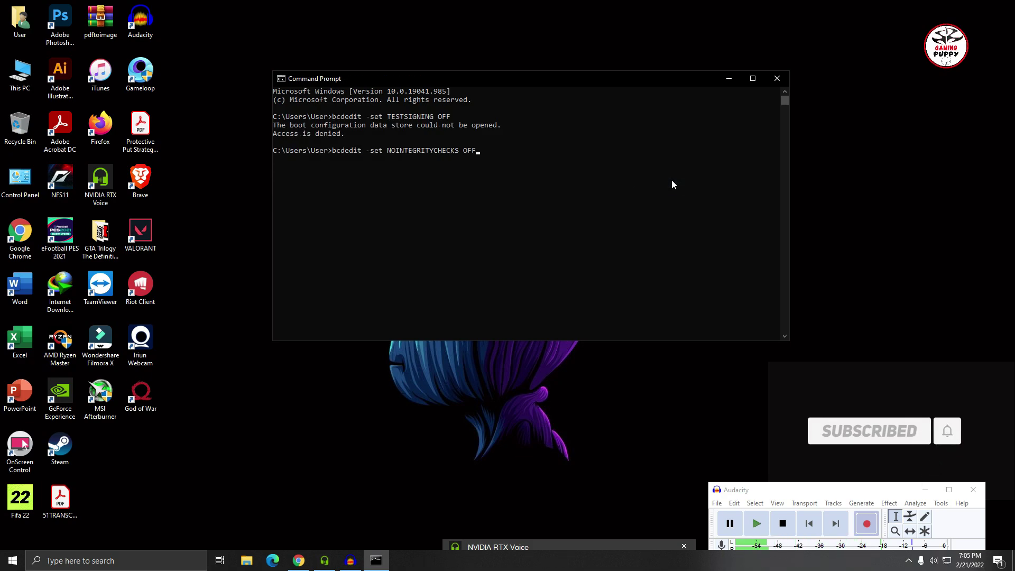
{"action": "key", "text": "Return"}
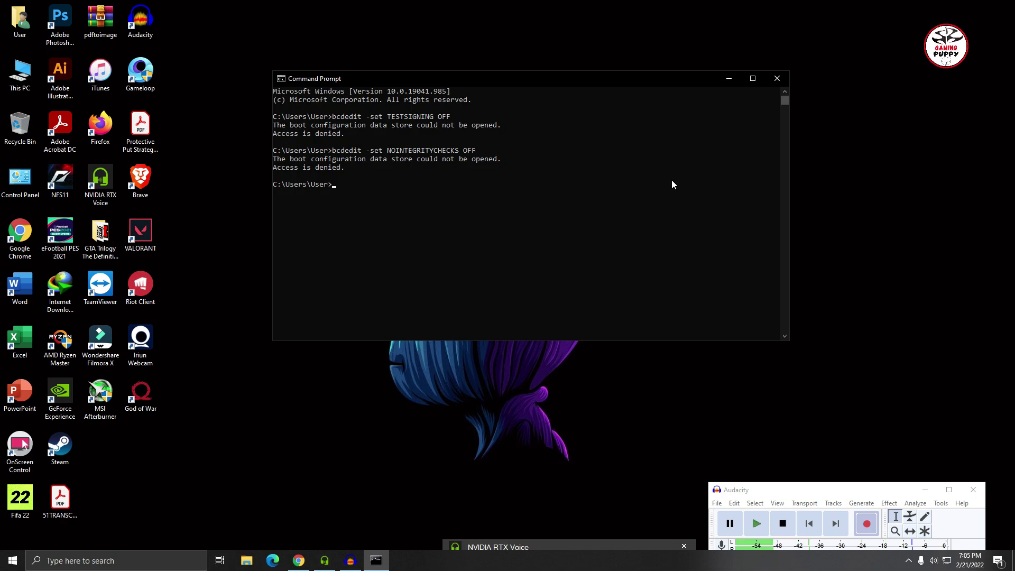
{"action": "type", "text": "exit"}
Close Command Prompt, refresh the desktop, and restart the PC from Start's Power options.
{"action": "key", "text": "Return"}
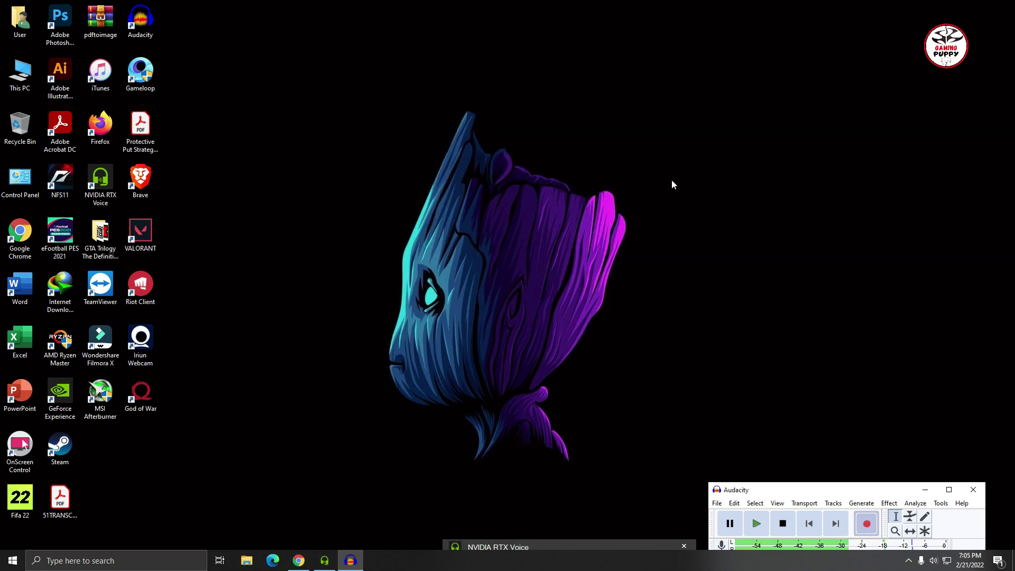
{"action": "right_click", "coordinate": [481, 149]}
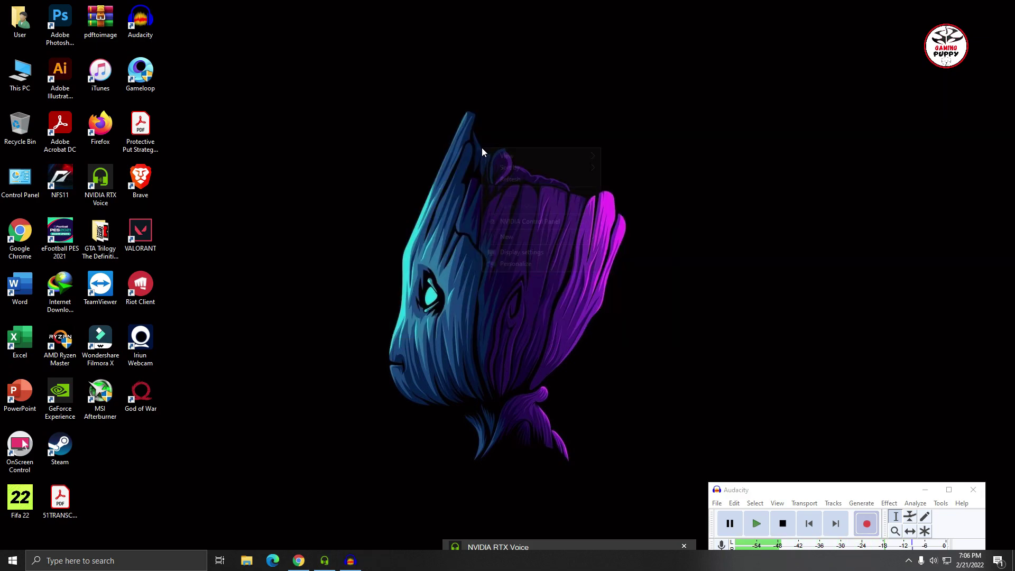
{"action": "left_click", "coordinate": [506, 178]}
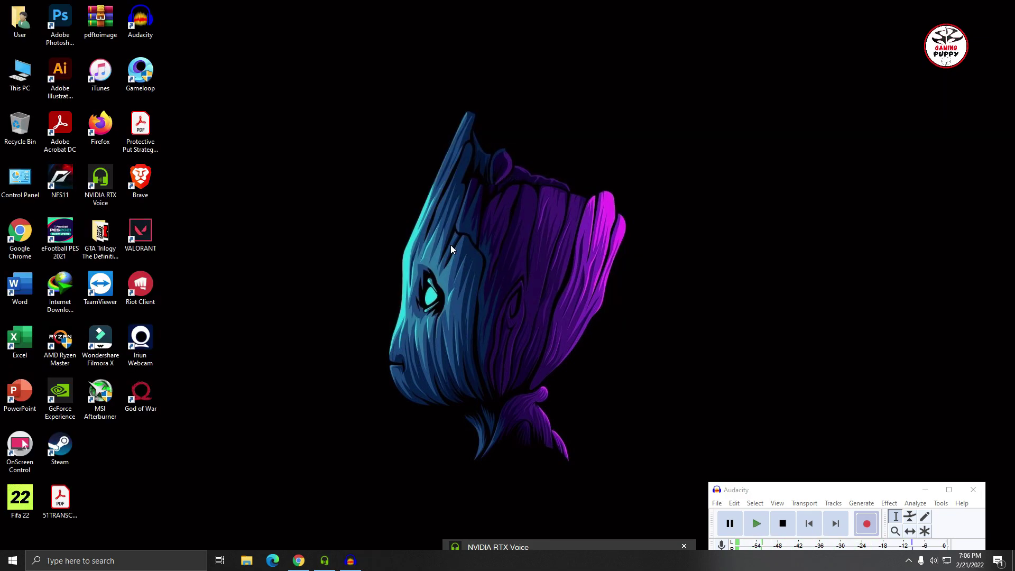
{"action": "left_click", "coordinate": [21, 559]}
{"action": "mouse_move", "coordinate": [16, 531]}
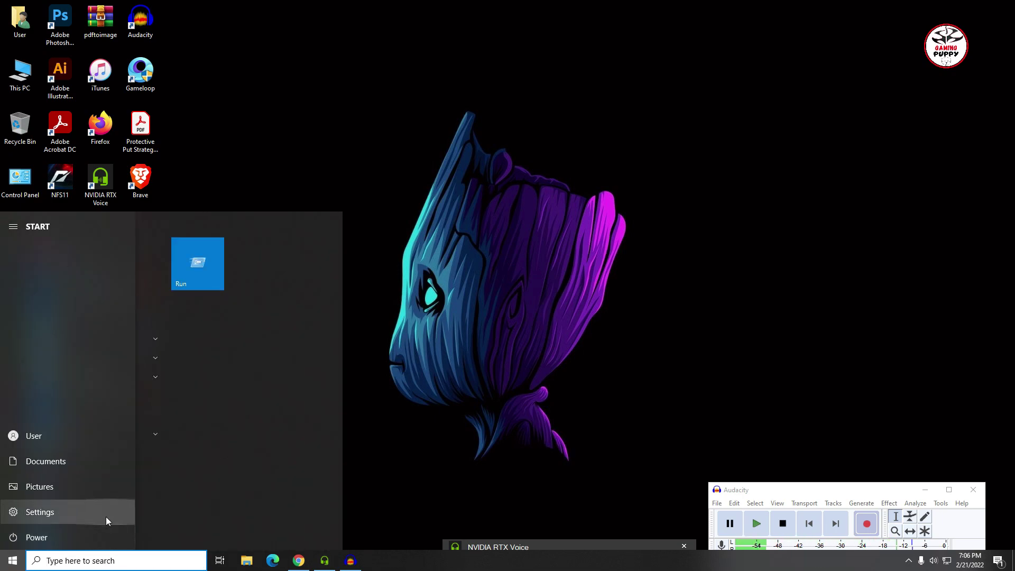
{"action": "left_click", "coordinate": [38, 537]}
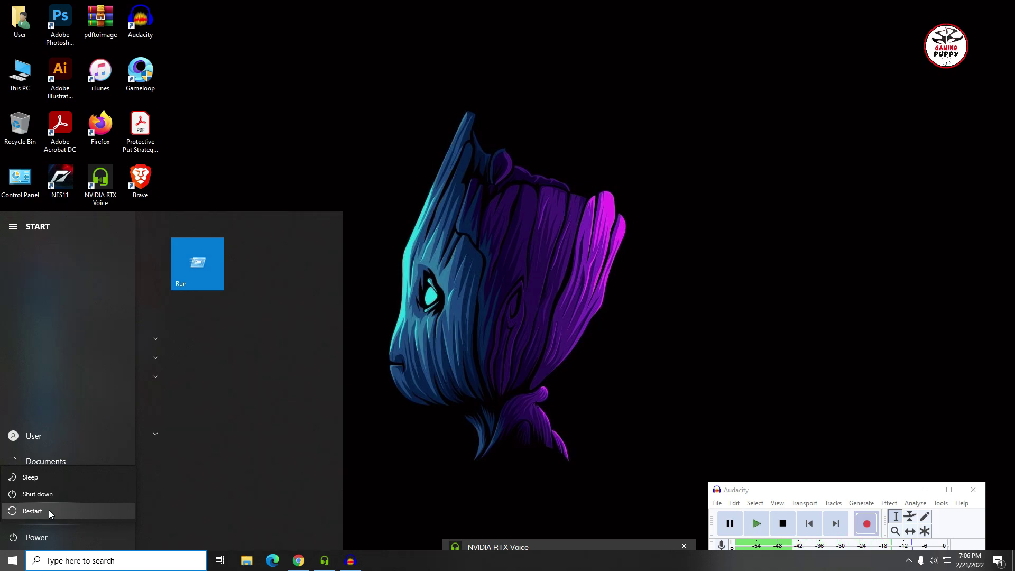
{"action": "left_click", "coordinate": [762, 538]}
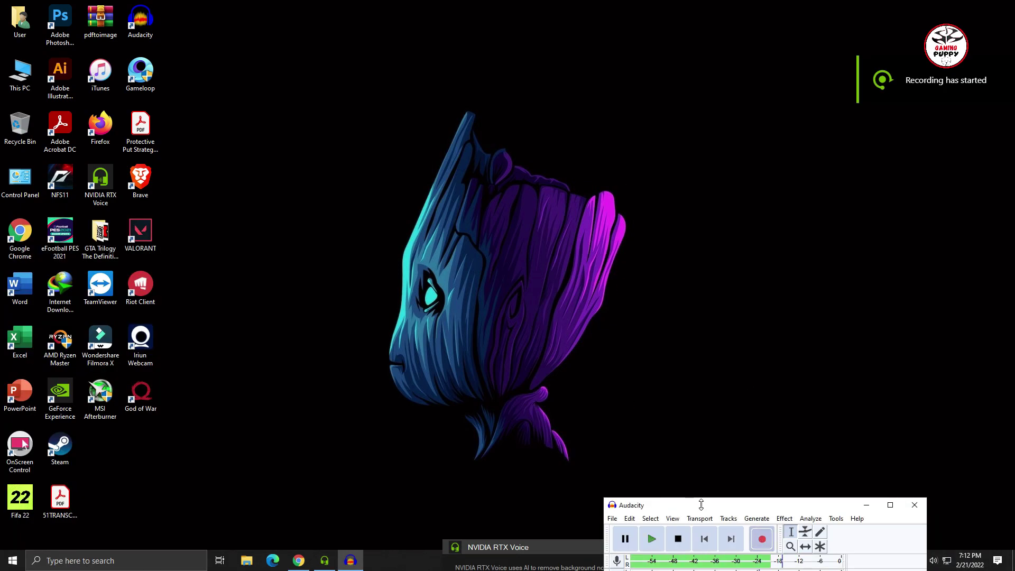
Open Task Manager via search 'tas' and confirm no Riot processes remain running.
{"action": "left_click_drag", "start_coordinate": [700, 503], "coordinate": [719, 517]}
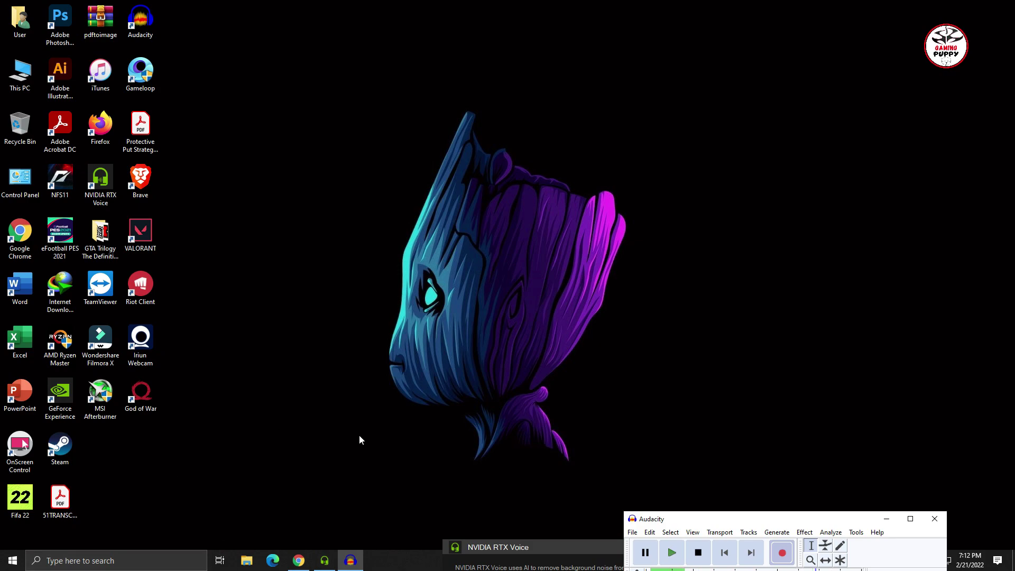
{"action": "left_click", "coordinate": [85, 564]}
{"action": "left_click", "coordinate": [96, 563]}
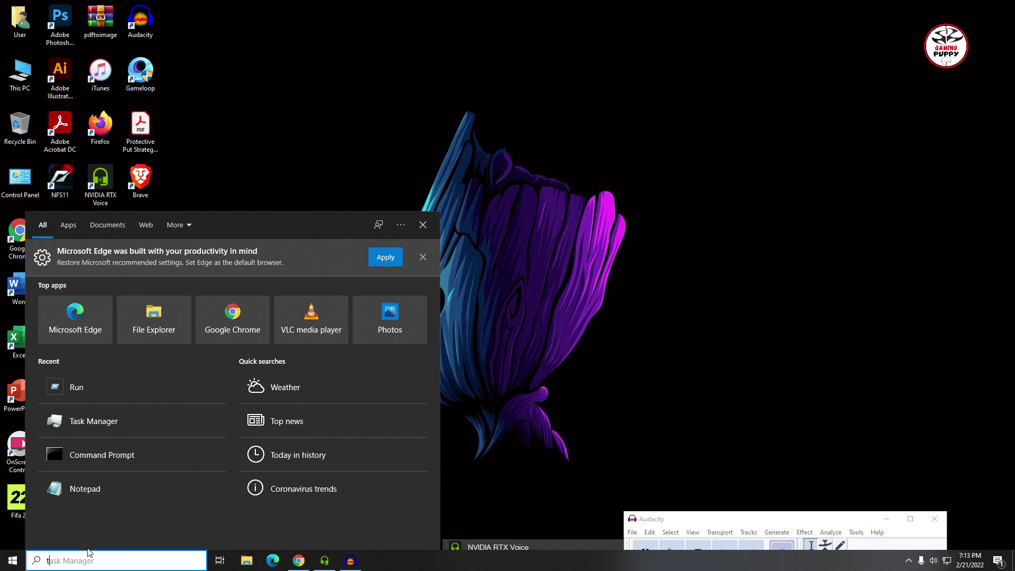
{"action": "type", "text": "task"}
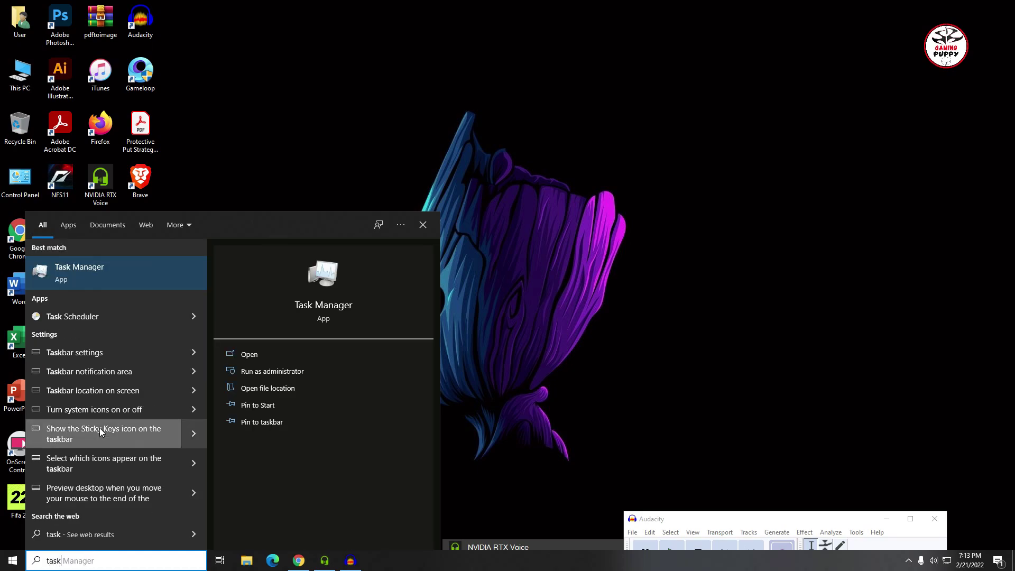
{"action": "left_click", "coordinate": [123, 269]}
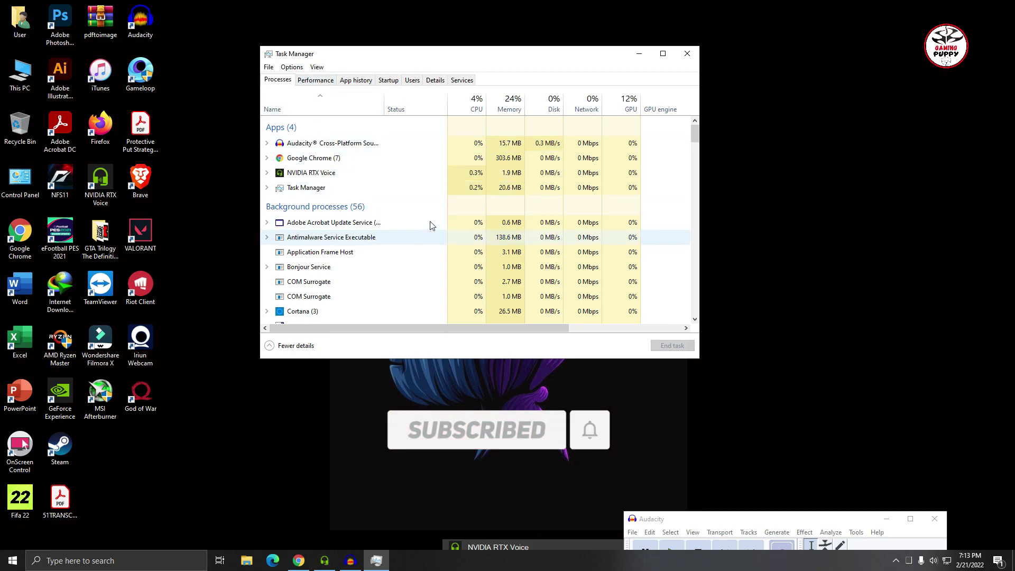
{"action": "right_click", "coordinate": [318, 180]}
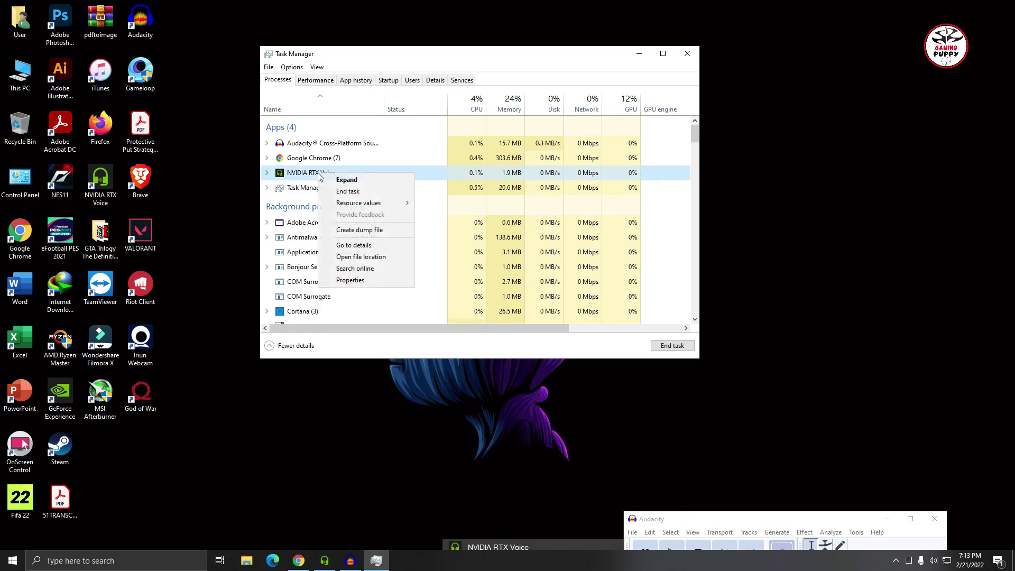
{"action": "left_click", "coordinate": [697, 139]}
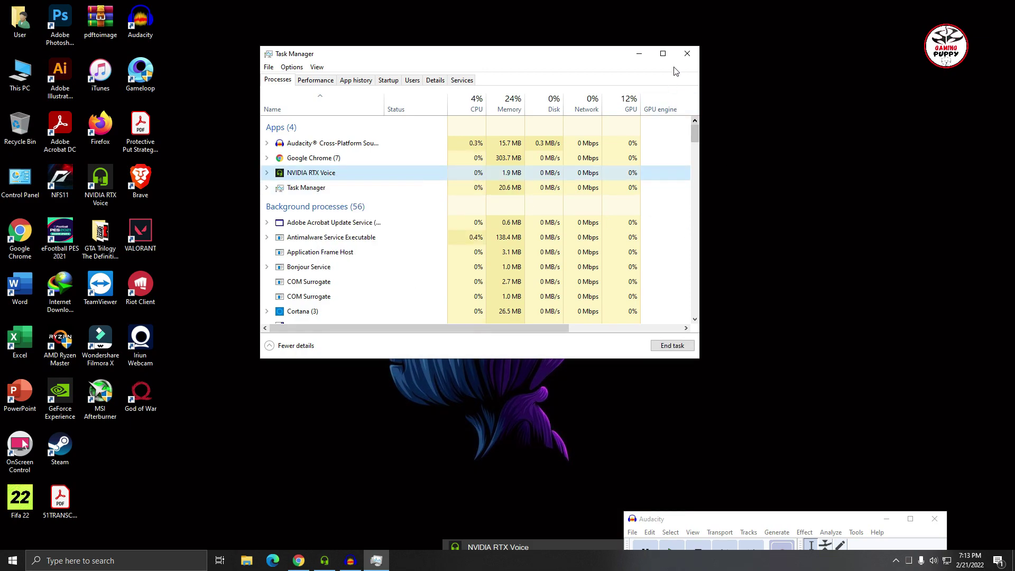
Close Task Manager and run services.msc from the Run dialog's command history.
{"action": "left_click", "coordinate": [687, 53]}
{"action": "left_click", "coordinate": [87, 563]}
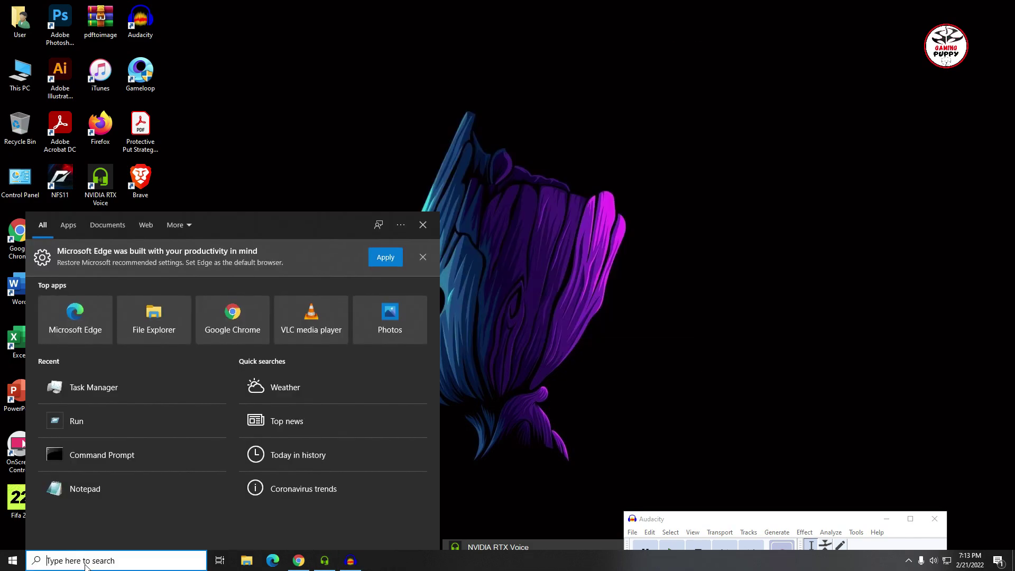
{"action": "left_click", "coordinate": [87, 427]}
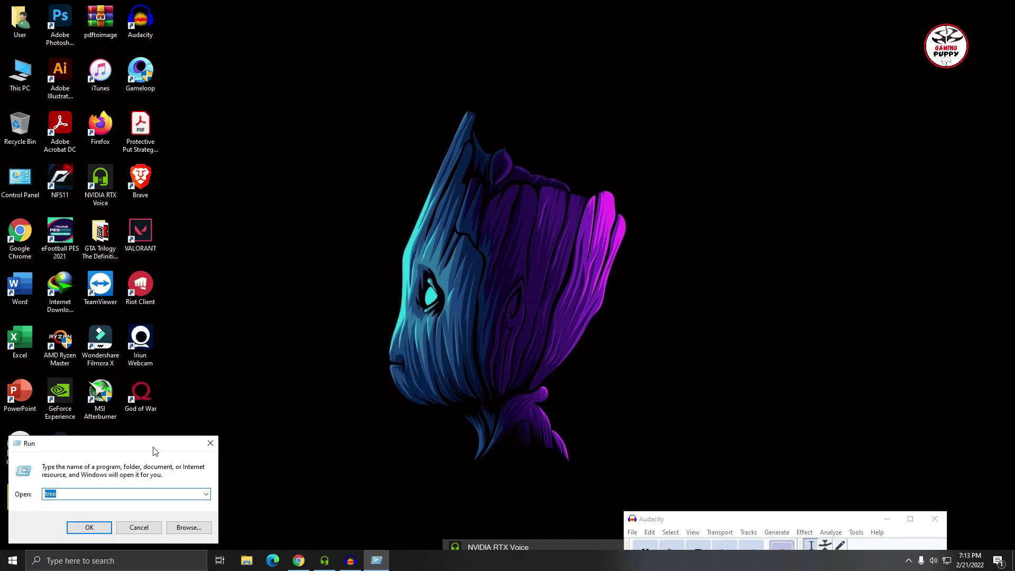
{"action": "left_click_drag", "start_coordinate": [153, 445], "coordinate": [584, 175]}
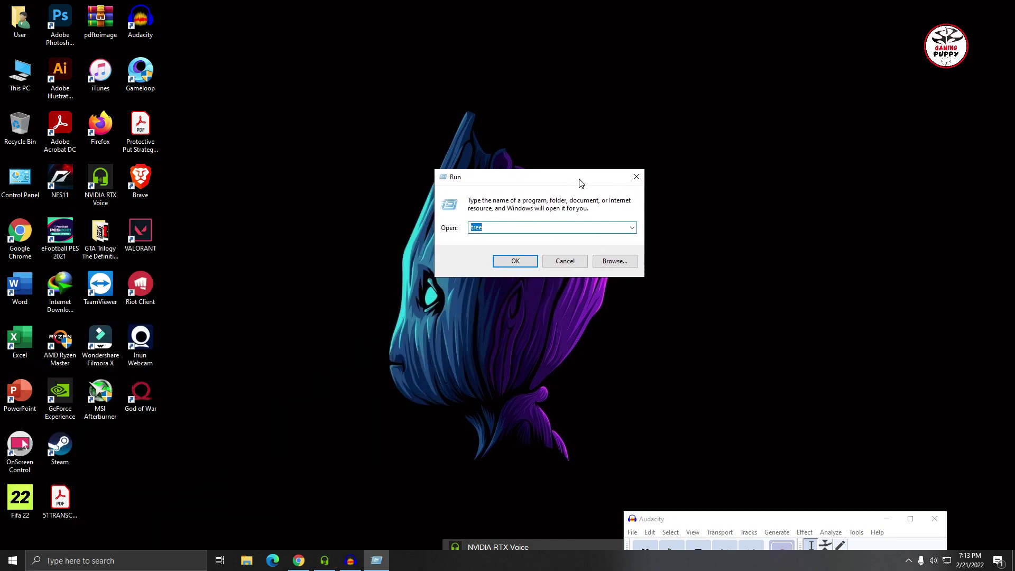
{"action": "left_click", "coordinate": [638, 225]}
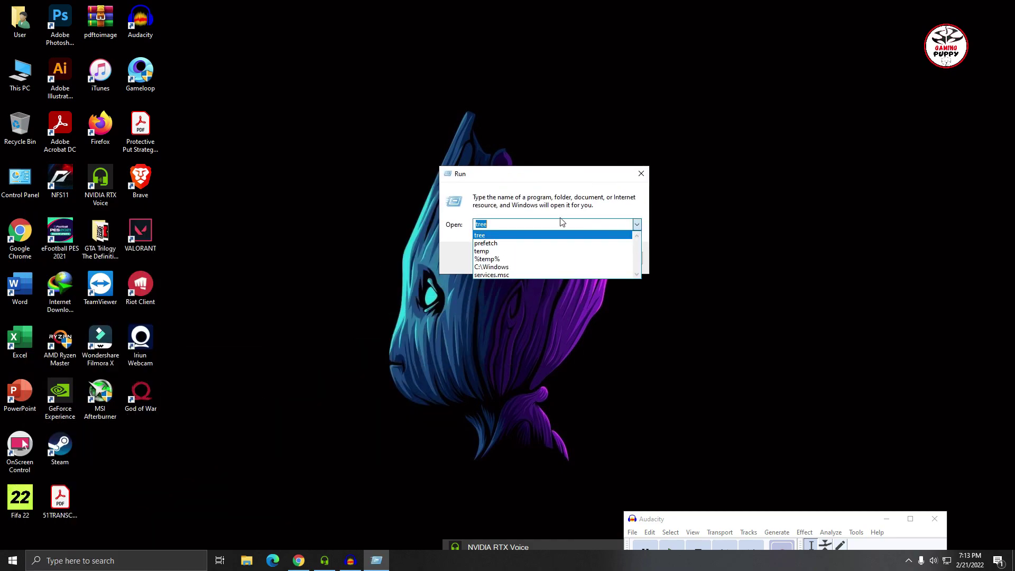
{"action": "left_click", "coordinate": [489, 275]}
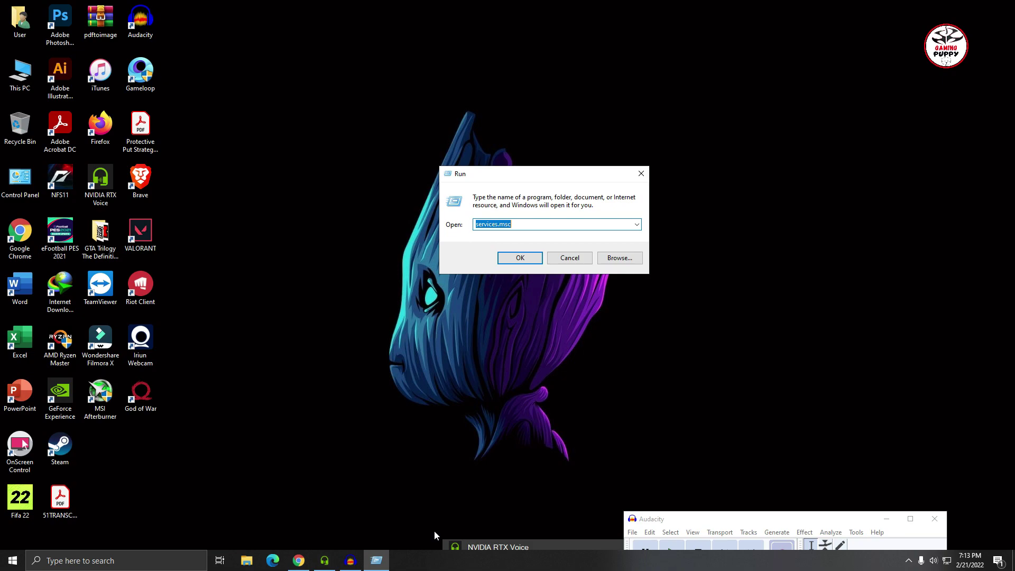
{"action": "left_click", "coordinate": [519, 257]}
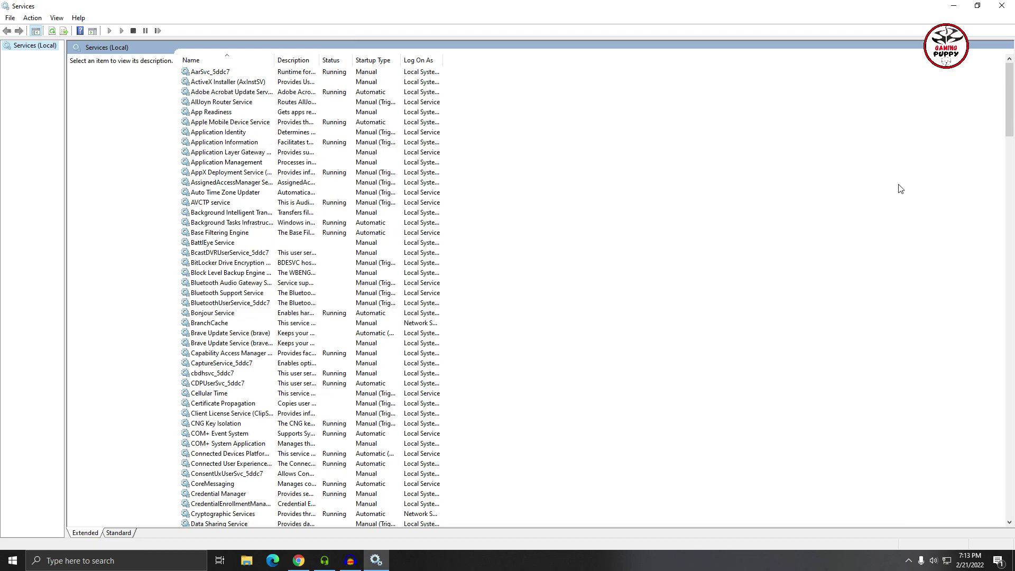
Set the vgc service's startup type to Automatic in its Properties and apply it.
{"action": "scroll", "coordinate": [976, 159], "scroll_direction": "down", "scroll_amount": 20}
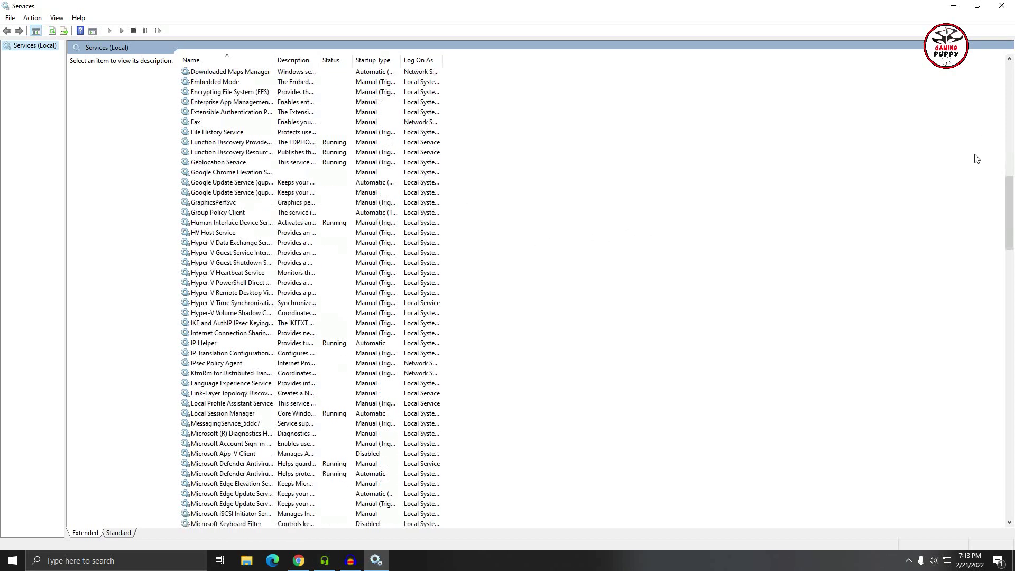
{"action": "scroll", "coordinate": [976, 159], "scroll_direction": "down", "scroll_amount": 20}
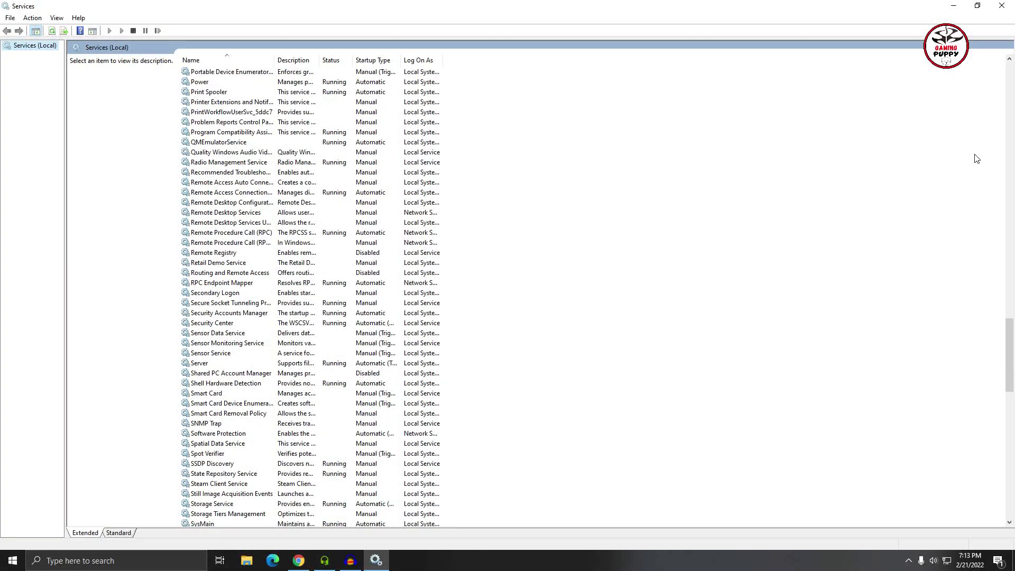
{"action": "scroll", "coordinate": [976, 159], "scroll_direction": "down", "scroll_amount": 5}
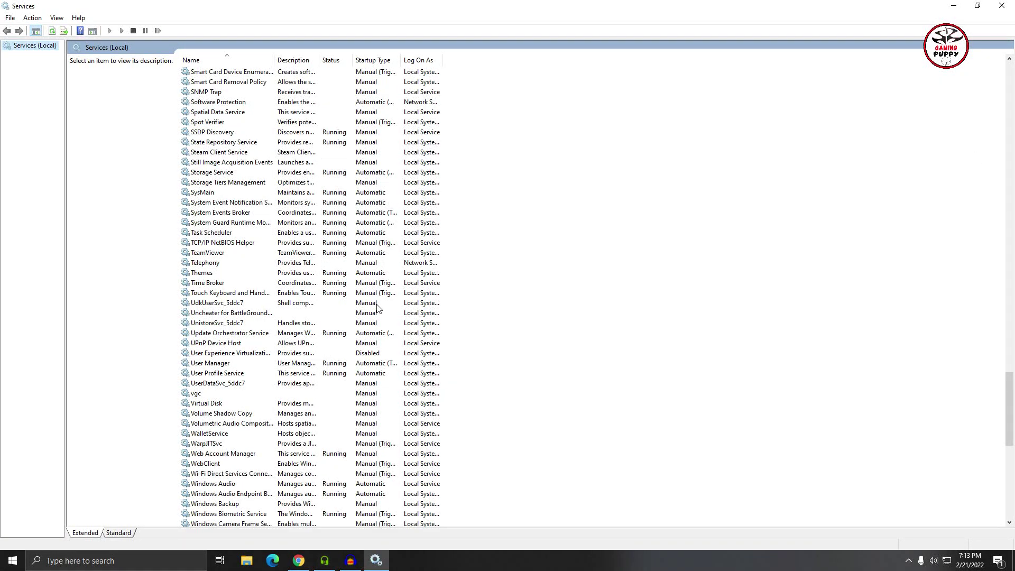
{"action": "left_click", "coordinate": [200, 394]}
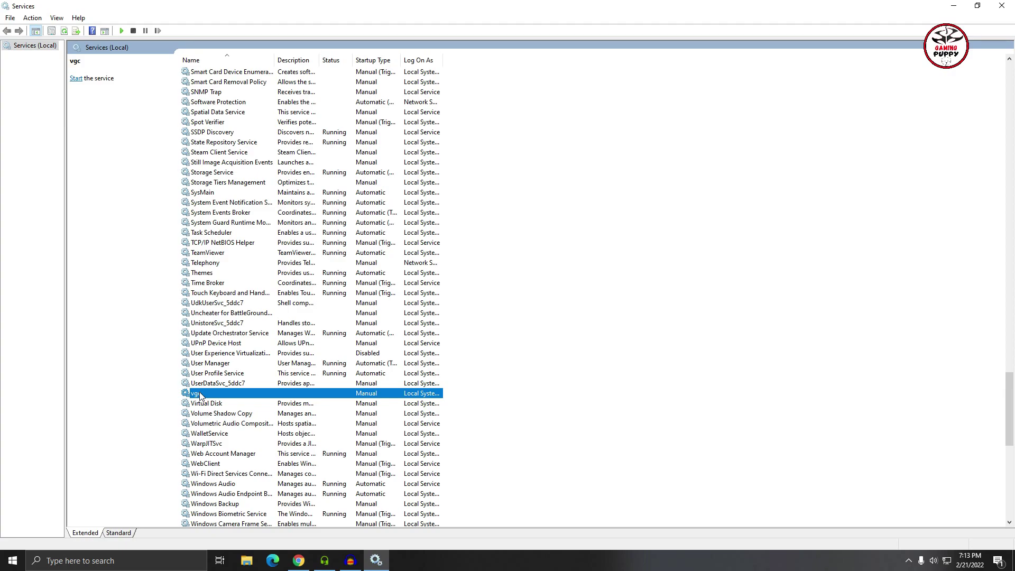
{"action": "right_click", "coordinate": [219, 397]}
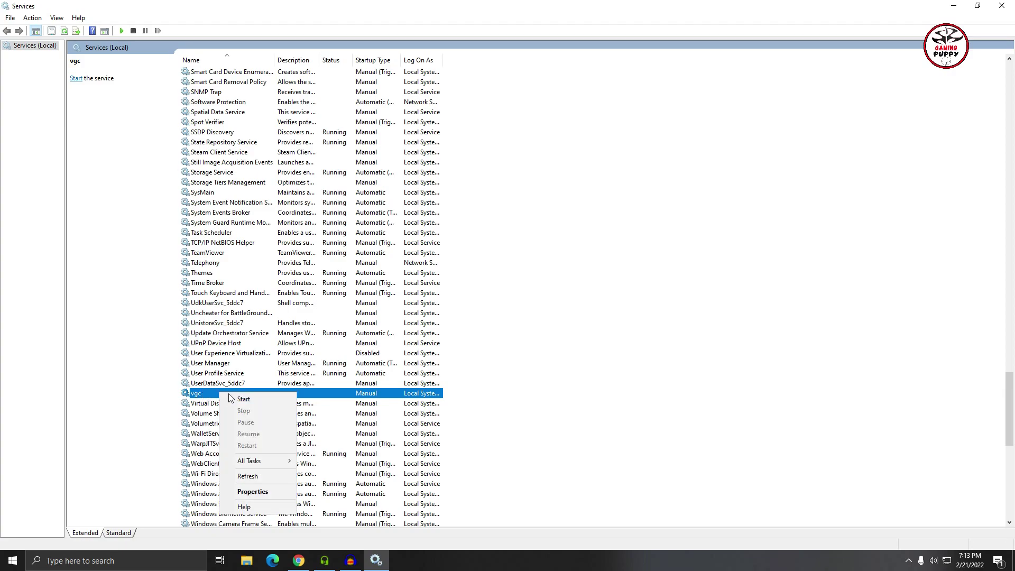
{"action": "left_click", "coordinate": [265, 494]}
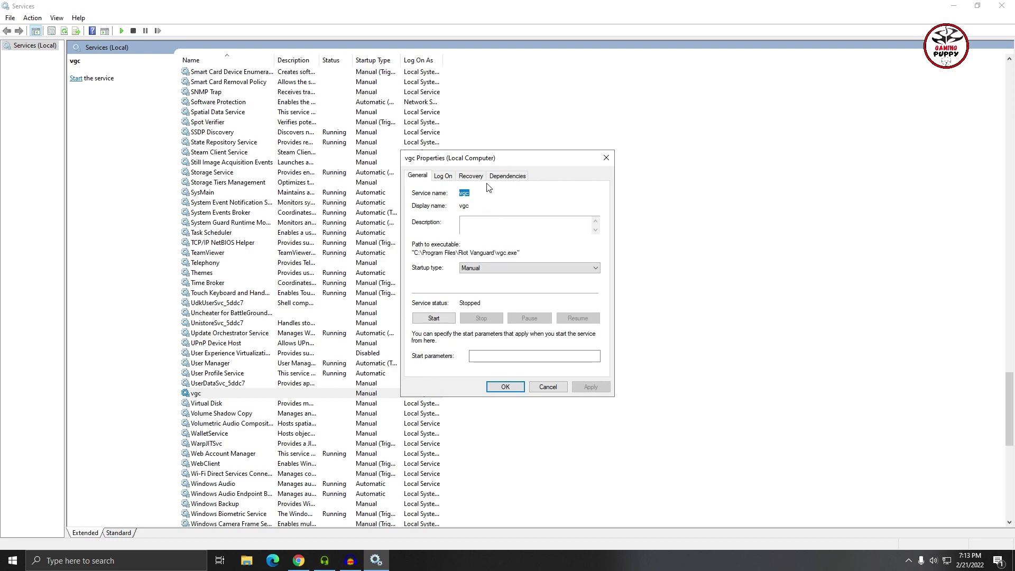
{"action": "left_click", "coordinate": [482, 267]}
{"action": "left_click", "coordinate": [495, 285]}
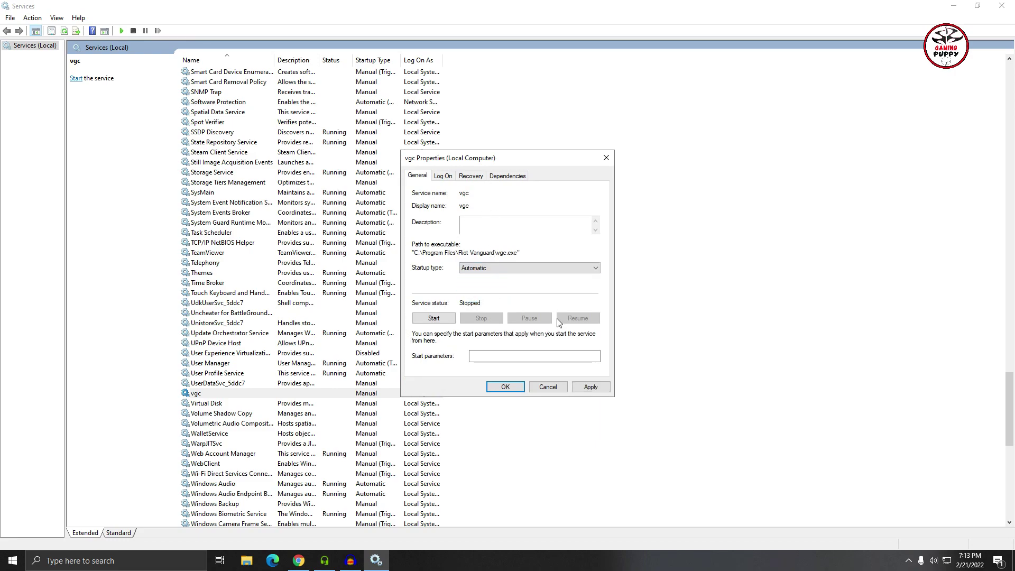
{"action": "left_click", "coordinate": [590, 387]}
{"action": "left_click", "coordinate": [507, 387]}
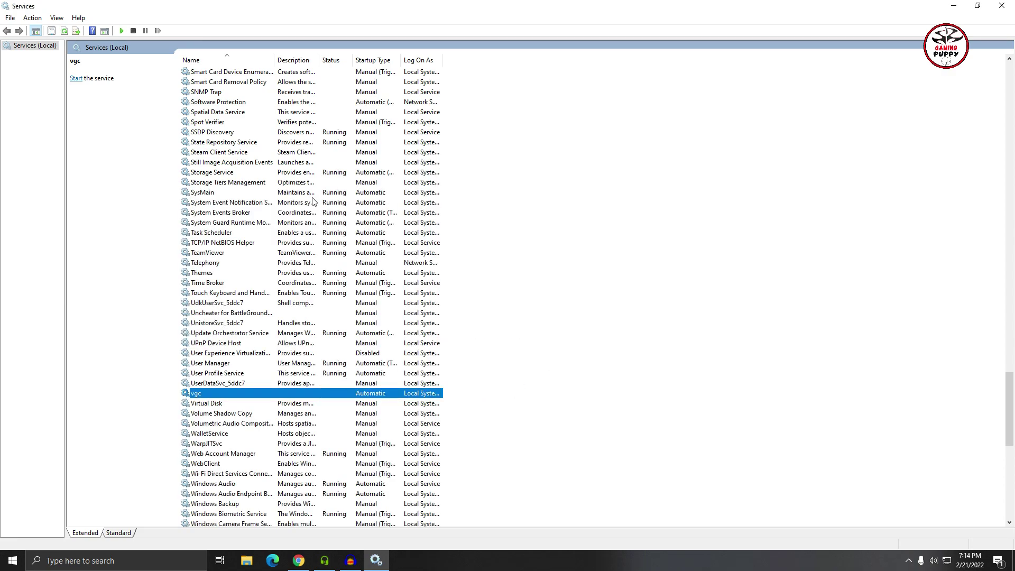
Start the vgc service from the Services left pane.
{"action": "left_click", "coordinate": [86, 106]}
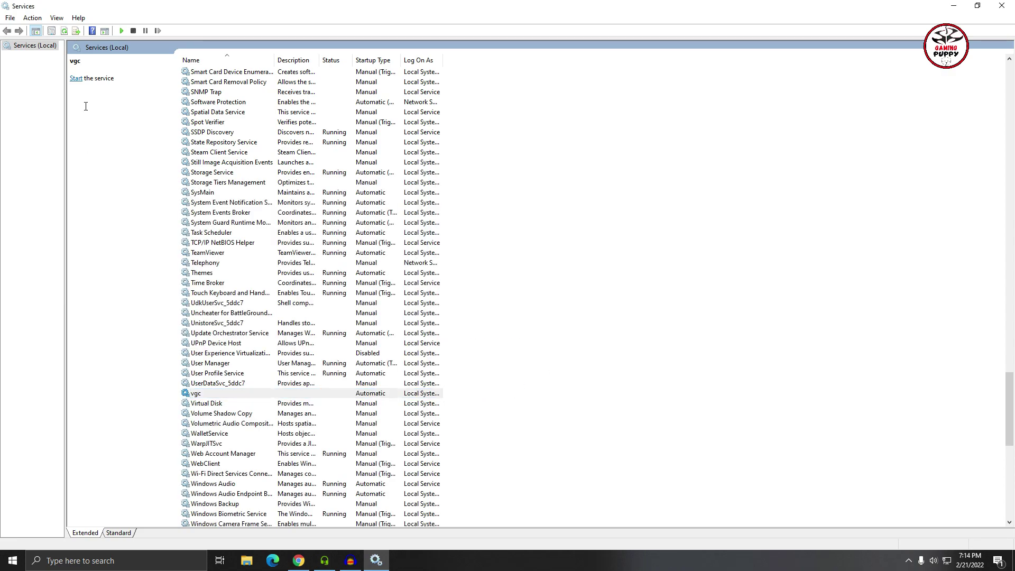
{"action": "left_click", "coordinate": [76, 78]}
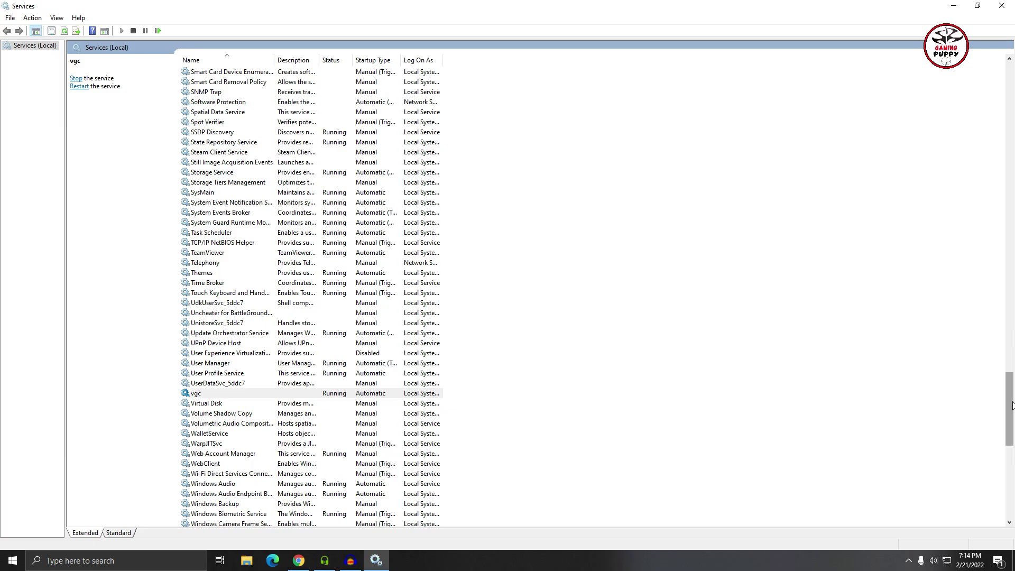
{"action": "left_click_drag", "start_coordinate": [1009, 408], "coordinate": [1010, 213]}
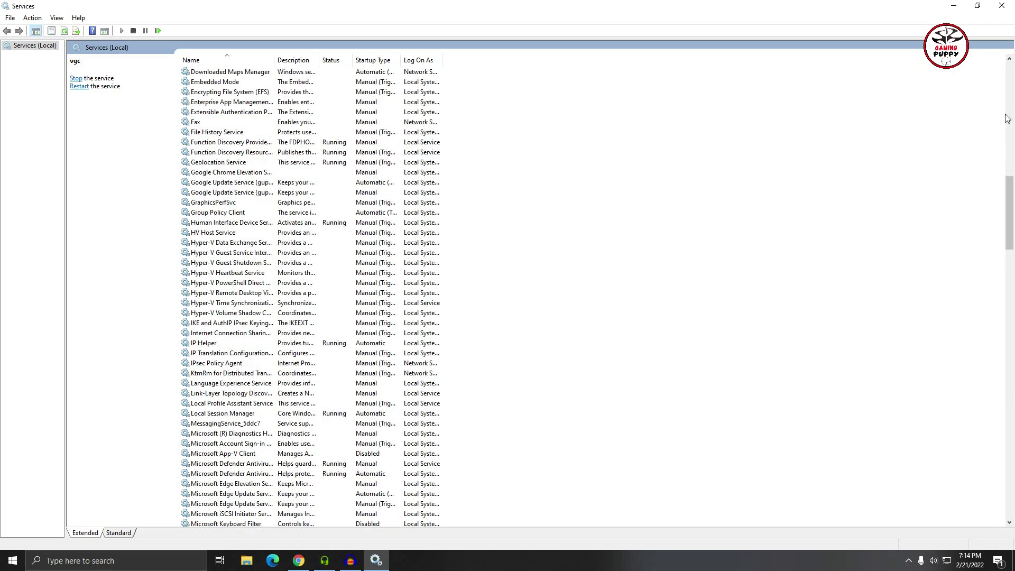
Close Services and open System Configuration by searching 'msc'.
{"action": "left_click", "coordinate": [1004, 5]}
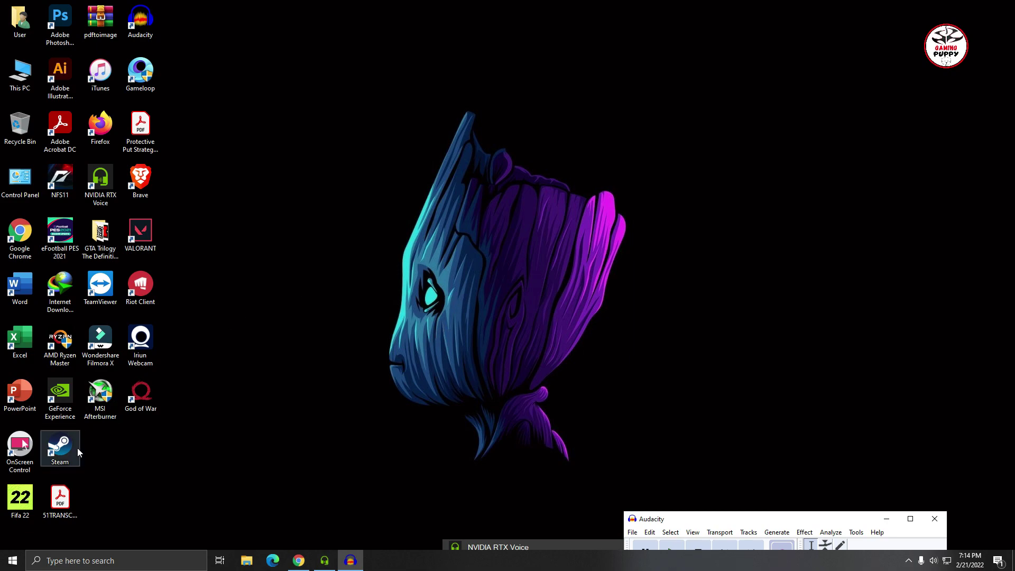
{"action": "left_click", "coordinate": [97, 563]}
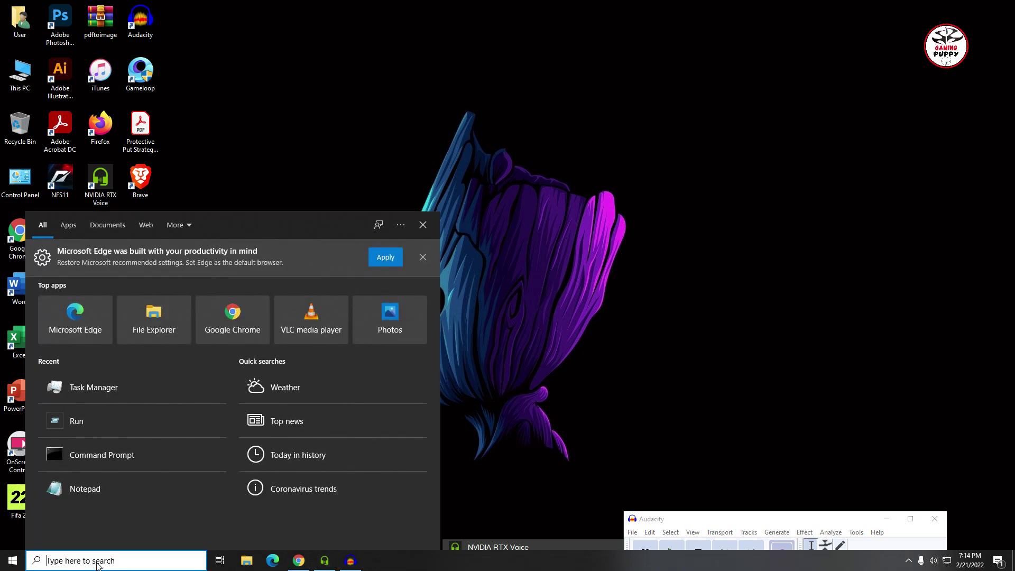
{"action": "type", "text": "msc"}
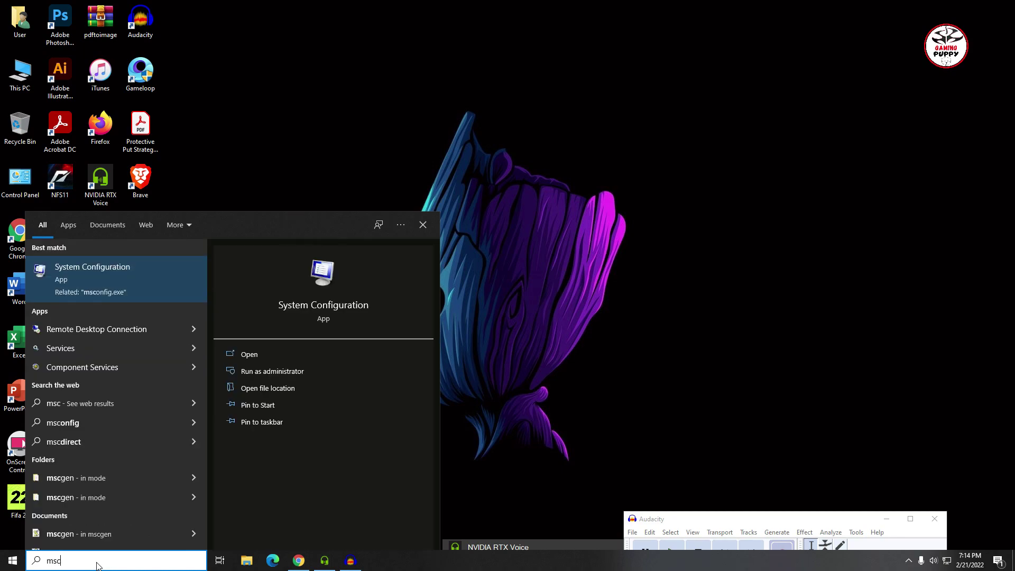
{"action": "left_click", "coordinate": [93, 279]}
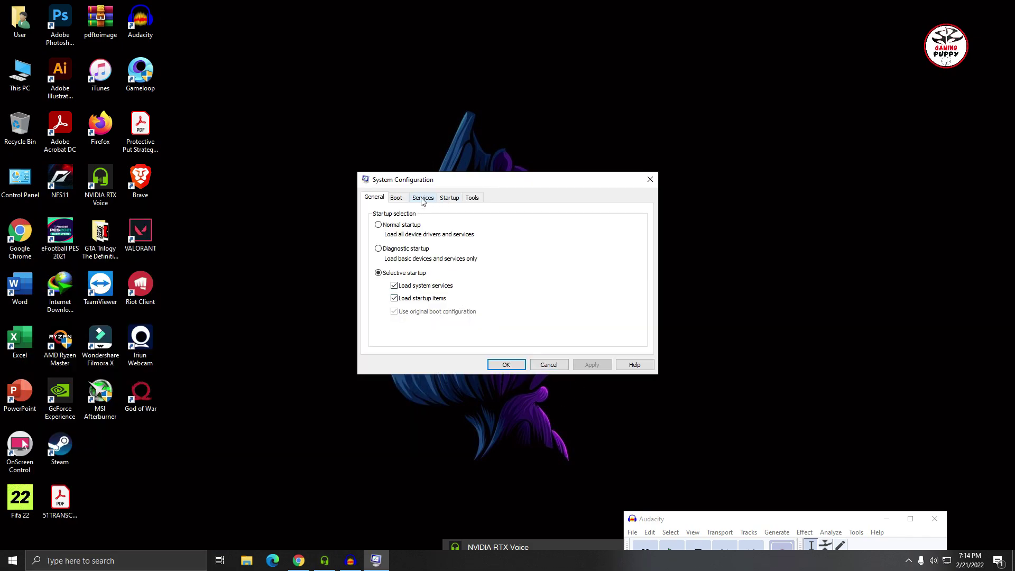
On the Services tab, tick the Riot Games vgc service, then Apply and OK.
{"action": "left_click", "coordinate": [423, 199]}
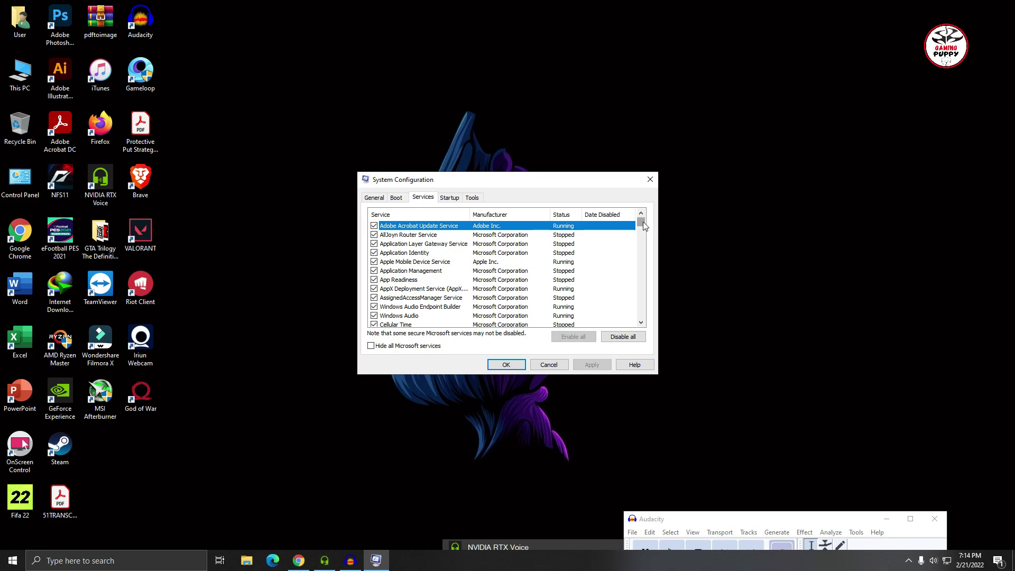
{"action": "left_click_drag", "start_coordinate": [642, 221], "coordinate": [648, 295]}
{"action": "scroll", "coordinate": [648, 292], "scroll_direction": "down", "scroll_amount": 5}
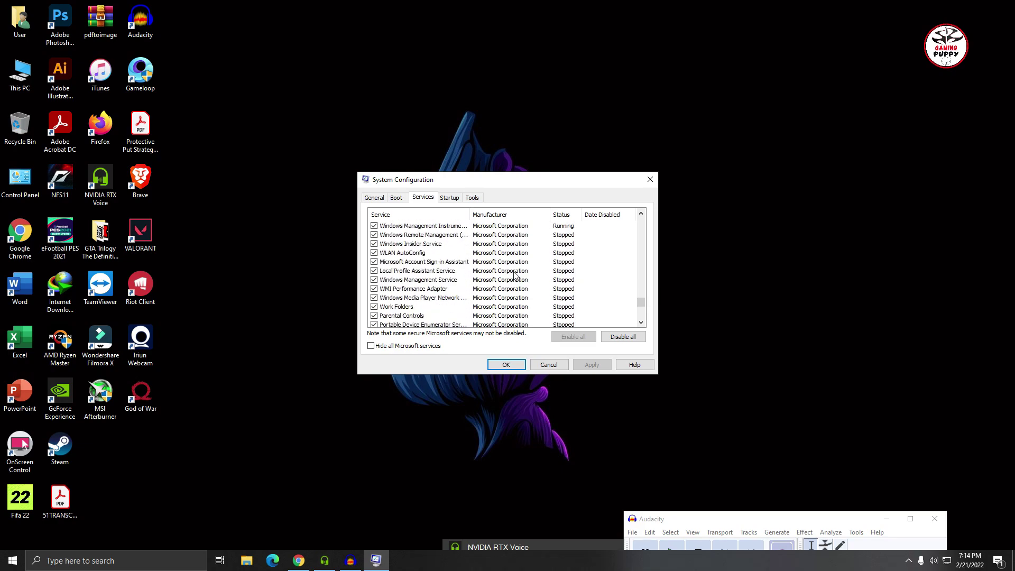
{"action": "scroll", "coordinate": [516, 275], "scroll_direction": "down", "scroll_amount": 5}
{"action": "scroll", "coordinate": [516, 274], "scroll_direction": "up", "scroll_amount": 5}
{"action": "scroll", "coordinate": [515, 274], "scroll_direction": "up", "scroll_amount": 5}
{"action": "scroll", "coordinate": [516, 274], "scroll_direction": "up", "scroll_amount": 5}
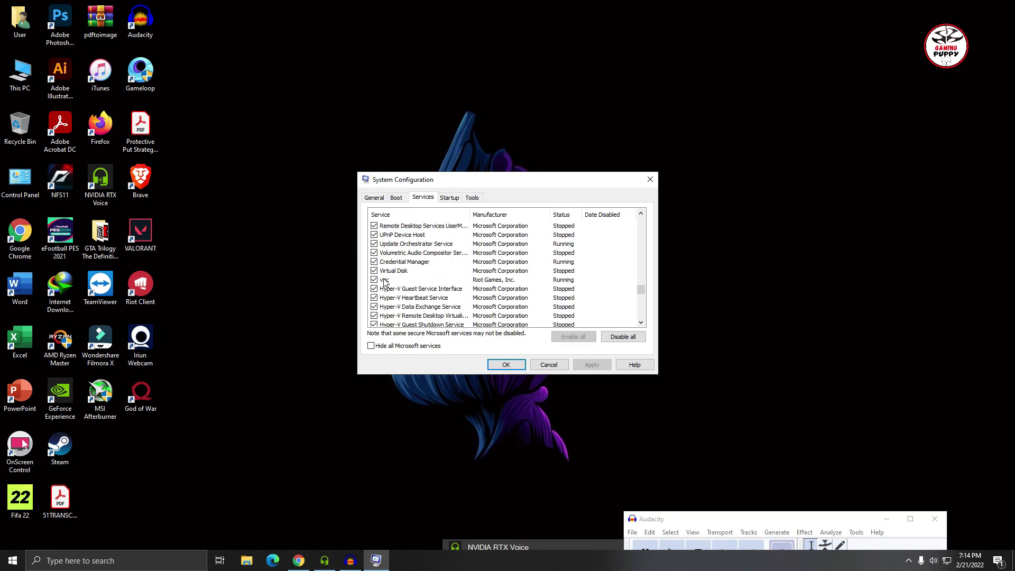
{"action": "left_click", "coordinate": [374, 280]}
{"action": "left_click", "coordinate": [597, 368]}
{"action": "left_click", "coordinate": [506, 365]}
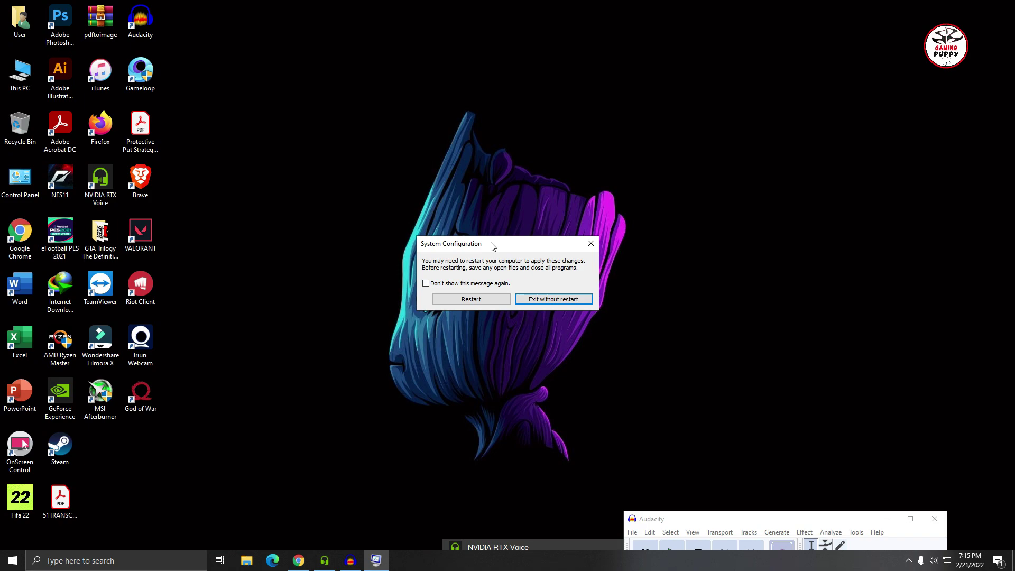
{"action": "left_click_drag", "start_coordinate": [492, 246], "coordinate": [612, 176]}
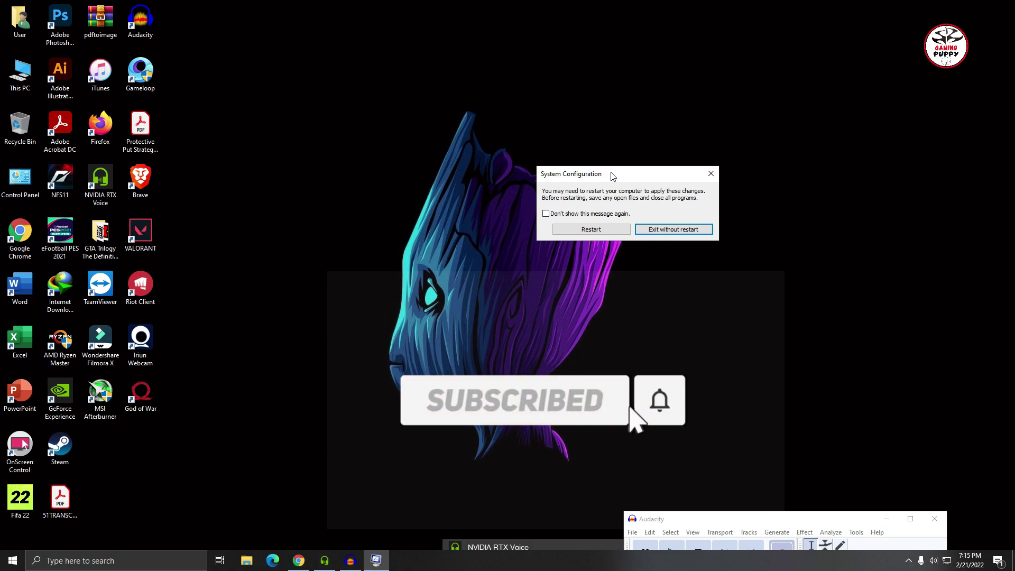
{"action": "left_click_drag", "start_coordinate": [613, 175], "coordinate": [613, 218]}
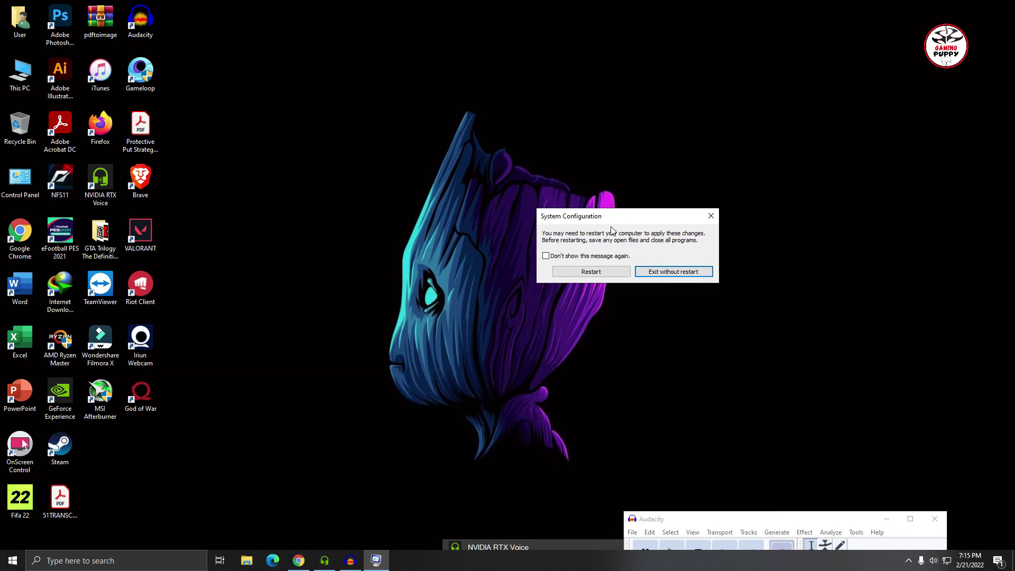